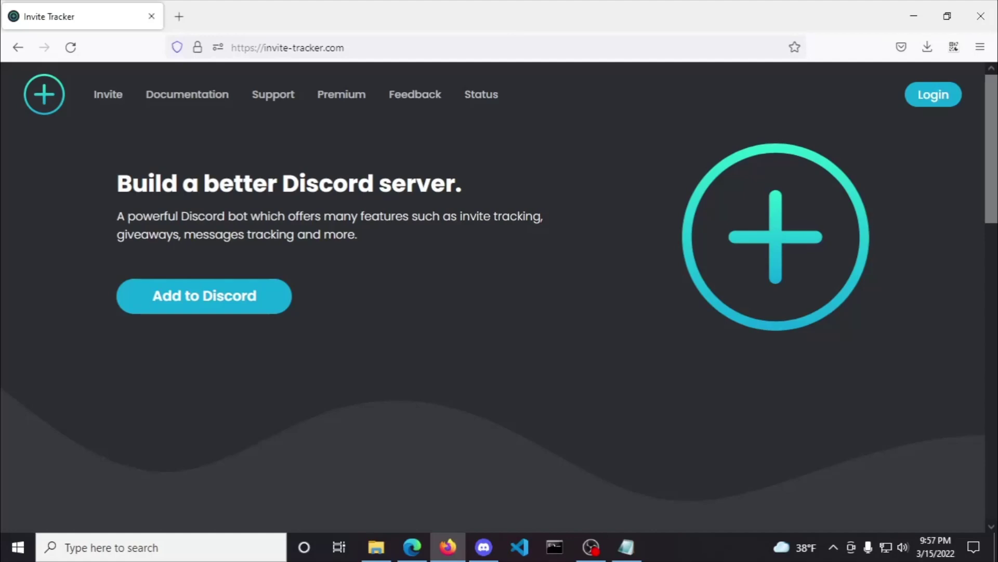
Step: Log in to Invite Tracker and open My Servers from the account menu
left_click(936, 97)
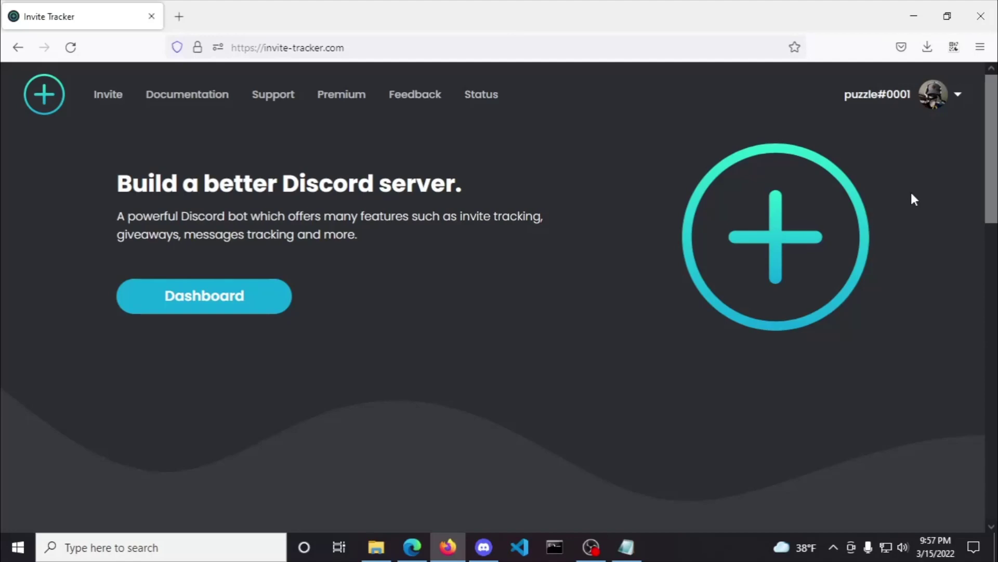
left_click(931, 107)
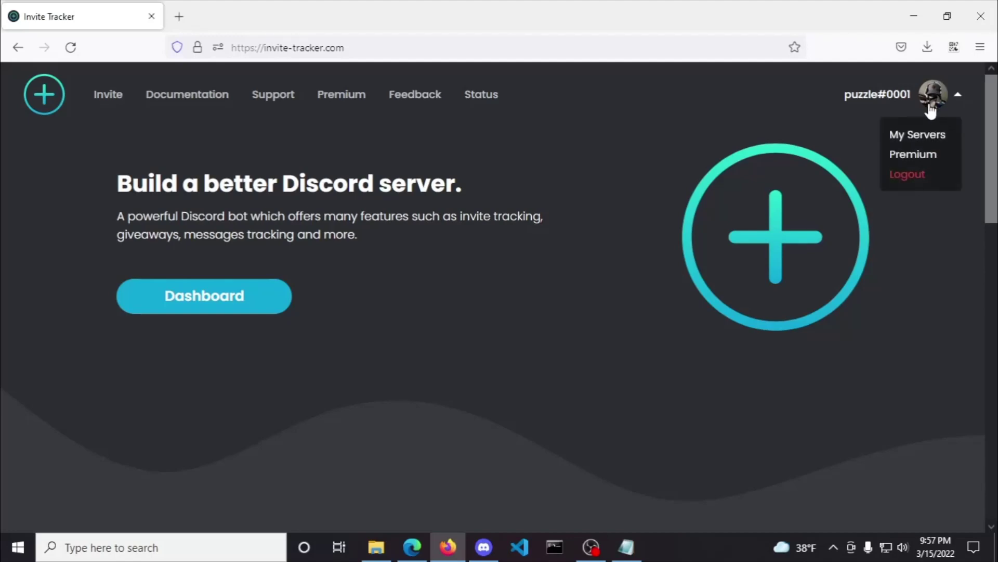
left_click(920, 134)
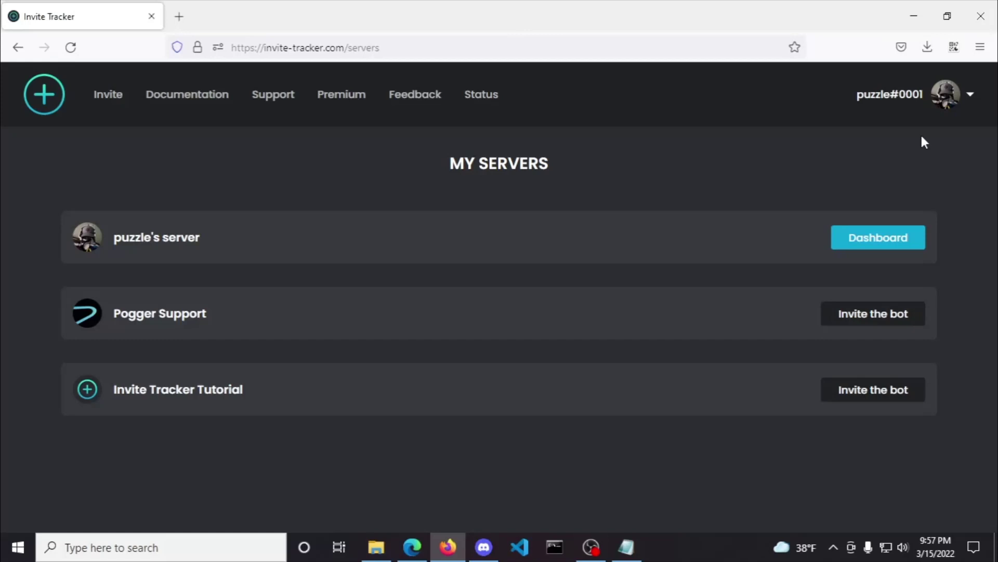
Step: Authorize Invite Tracker on the Invite Tracker Tutorial server with its requested permissions
left_click(864, 391)
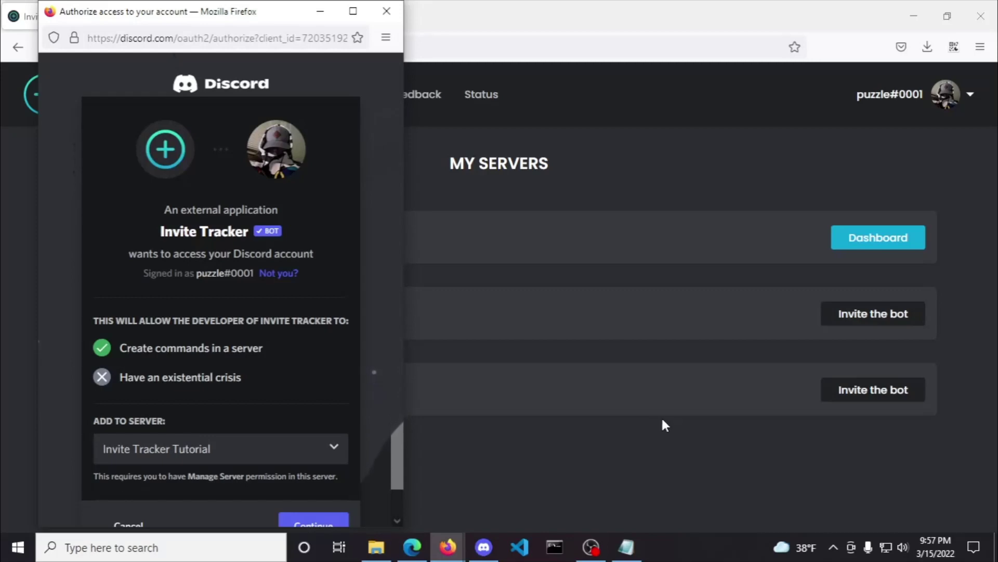
scroll(313, 411, "down", 1)
left_click(313, 500)
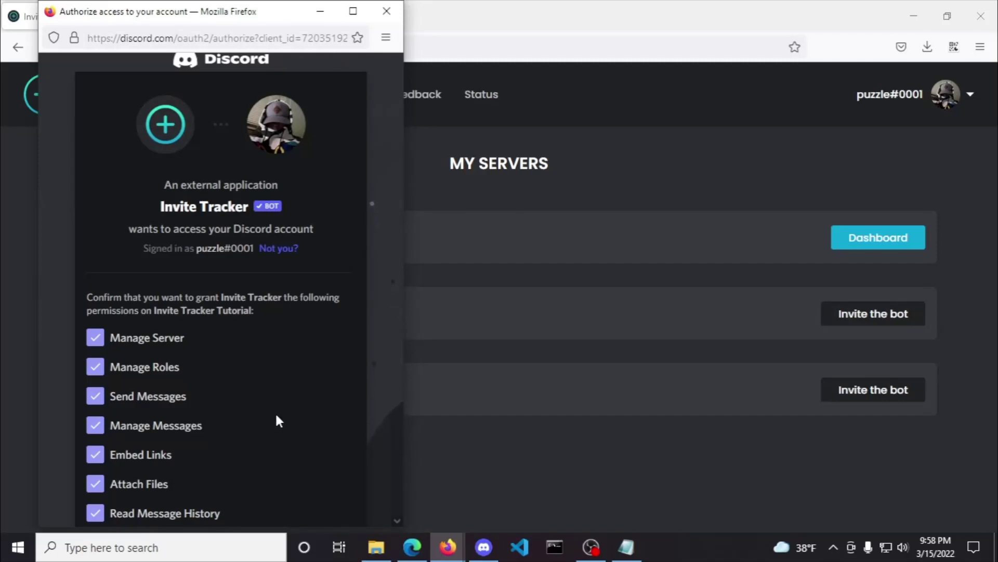
scroll(277, 417, "down", 5)
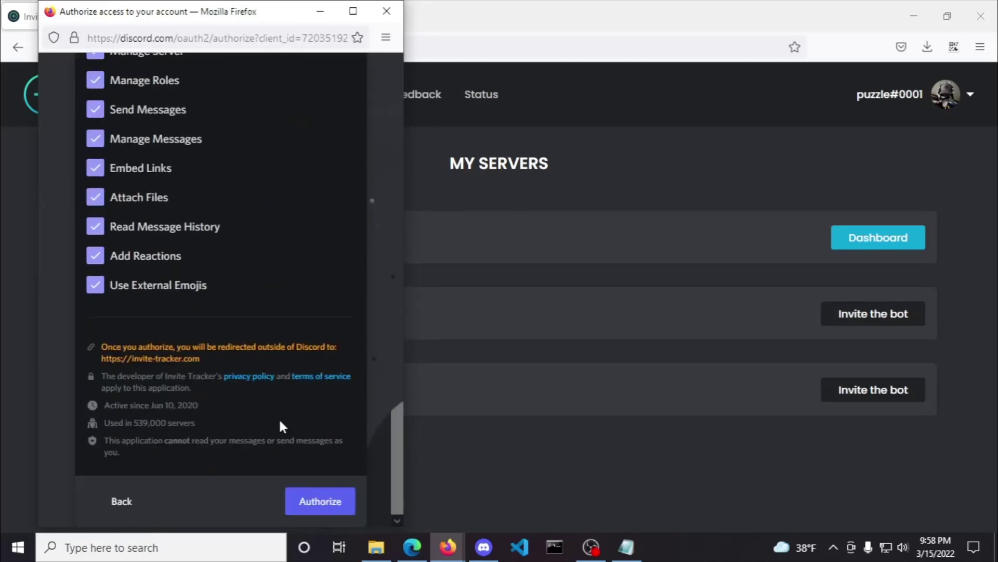
left_click(315, 500)
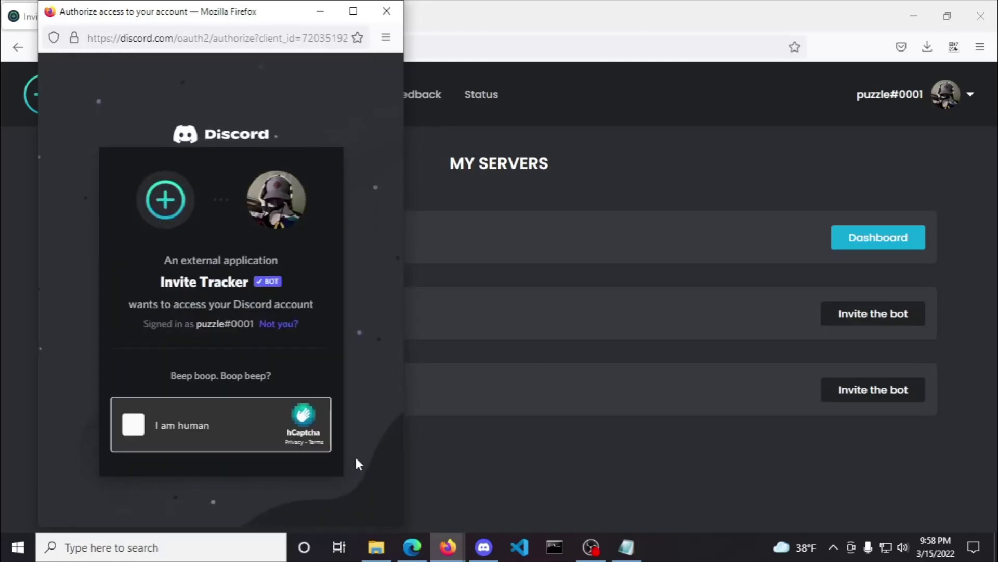
Step: Pass the 'I am human' check by selecting the train images across two captcha sets
left_click(128, 431)
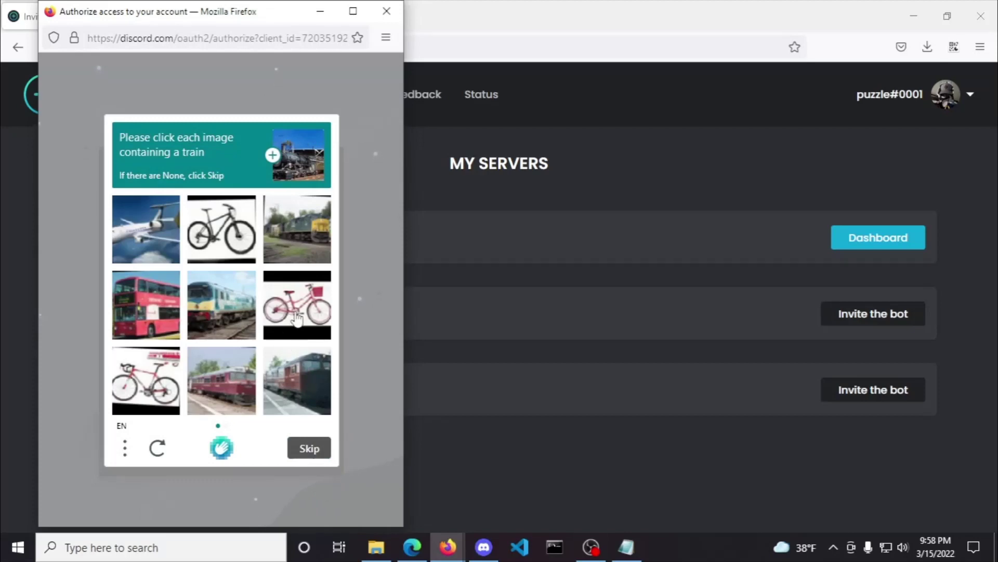
left_click(294, 316)
left_click(301, 251)
left_click(296, 315)
left_click(281, 383)
left_click(216, 396)
left_click(232, 307)
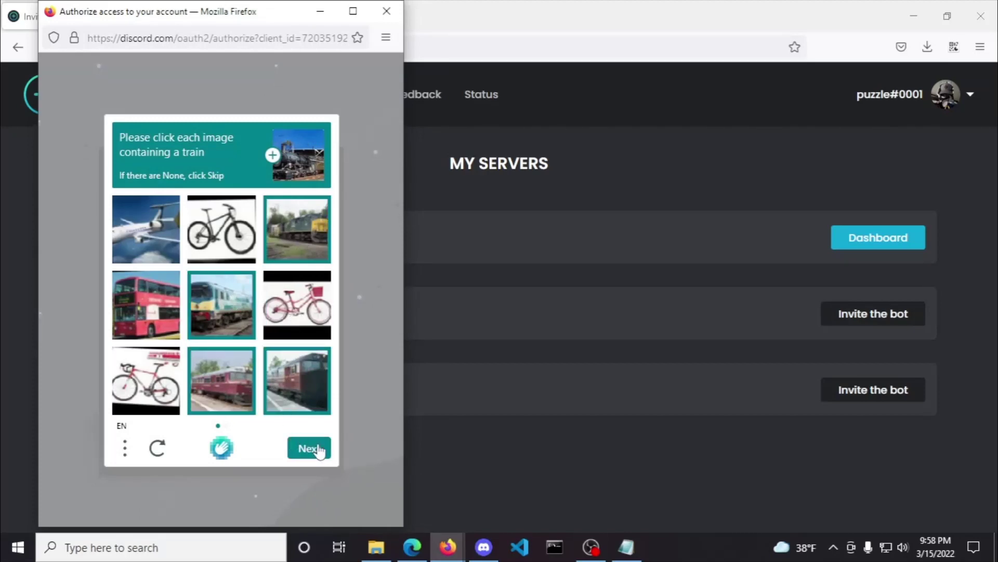
left_click(314, 449)
left_click(301, 268)
left_click(240, 330)
left_click(299, 390)
left_click(153, 247)
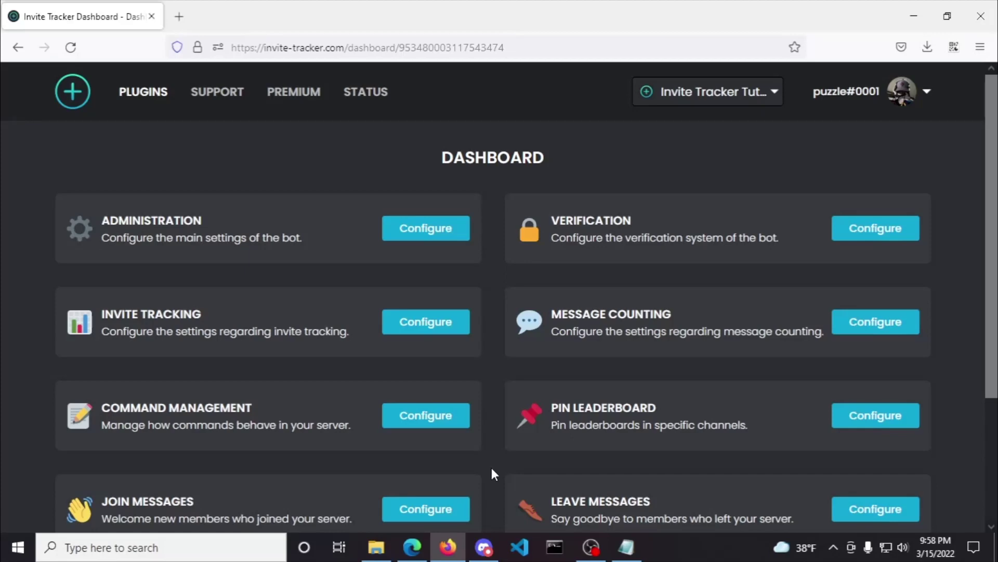
Step: Enable and save Join Messages, then send a test message and check it in Discord
scroll(492, 467, "down", 3)
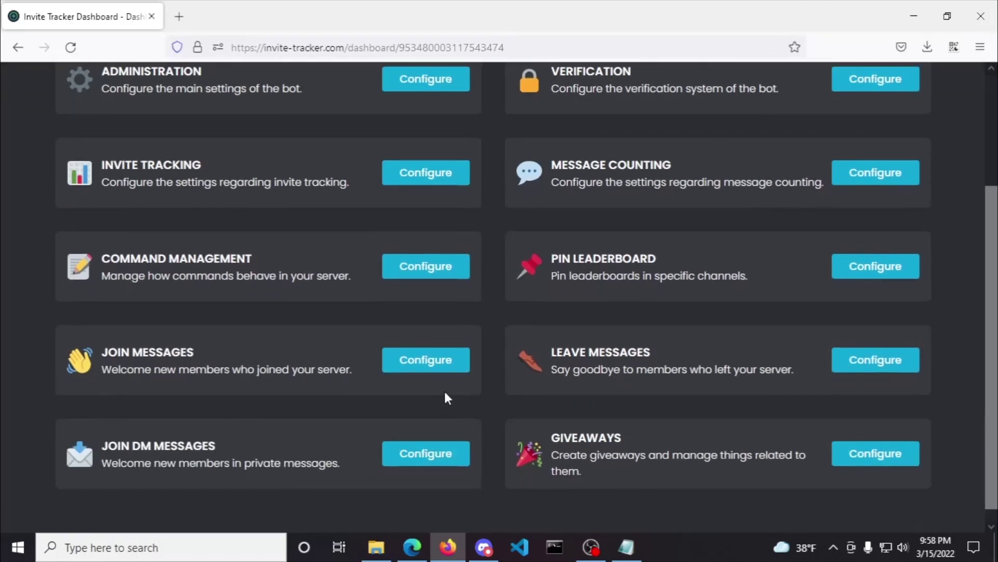
left_click(451, 367)
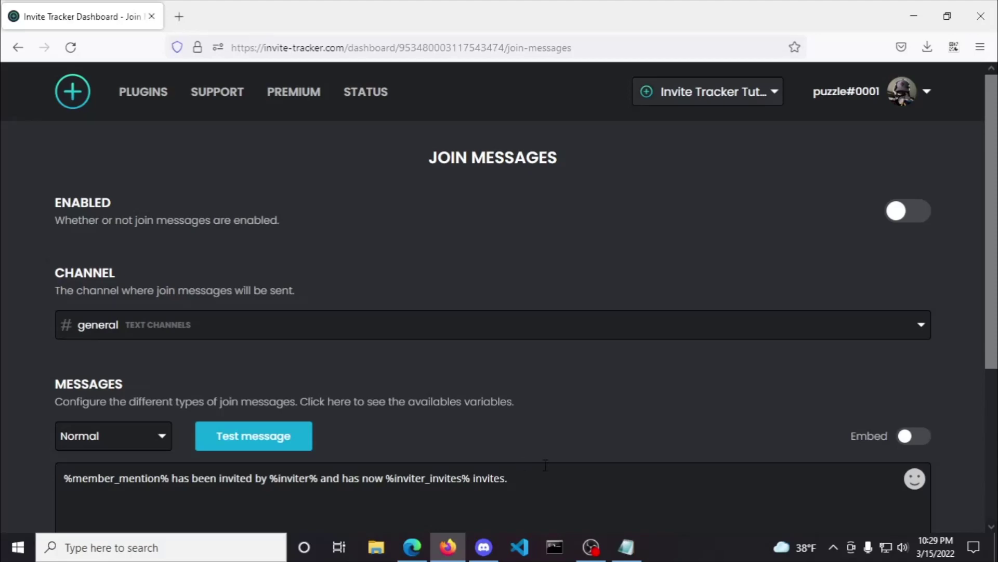
left_click(926, 217)
left_click(878, 489)
left_click(287, 441)
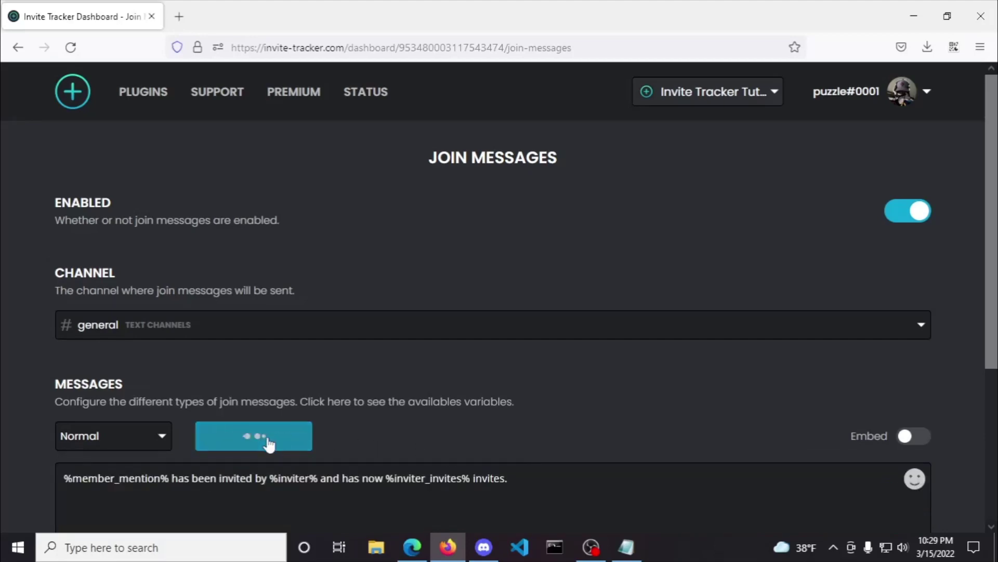
left_click(487, 556)
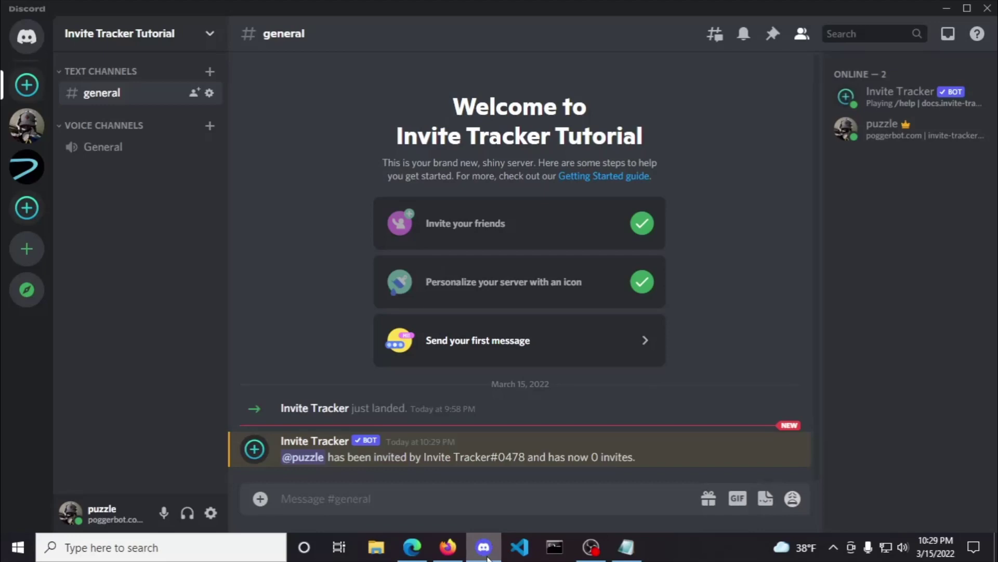
Step: Give the Invite Tracker role Administrator permission in Server Settings and save the change
left_click(211, 34)
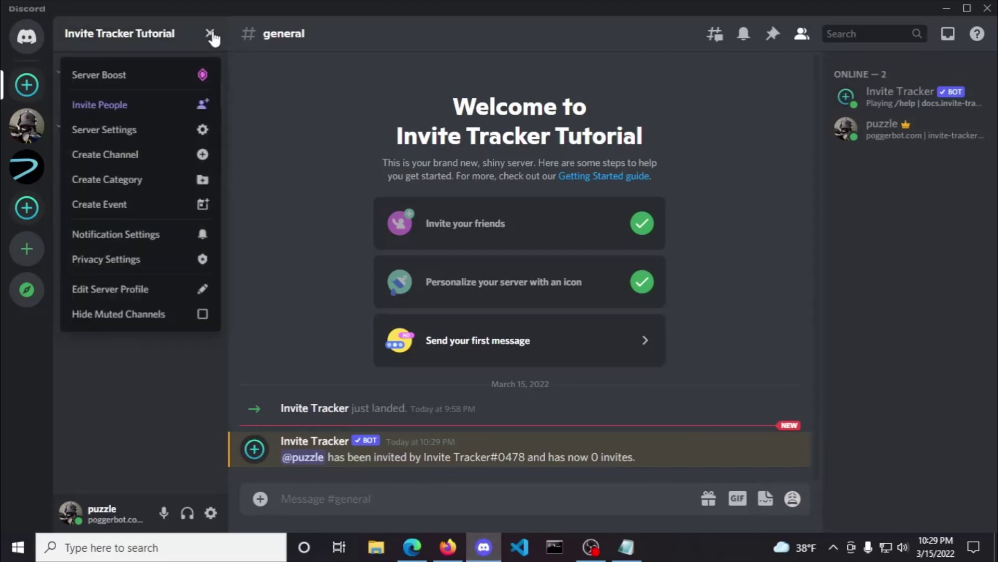
left_click(188, 137)
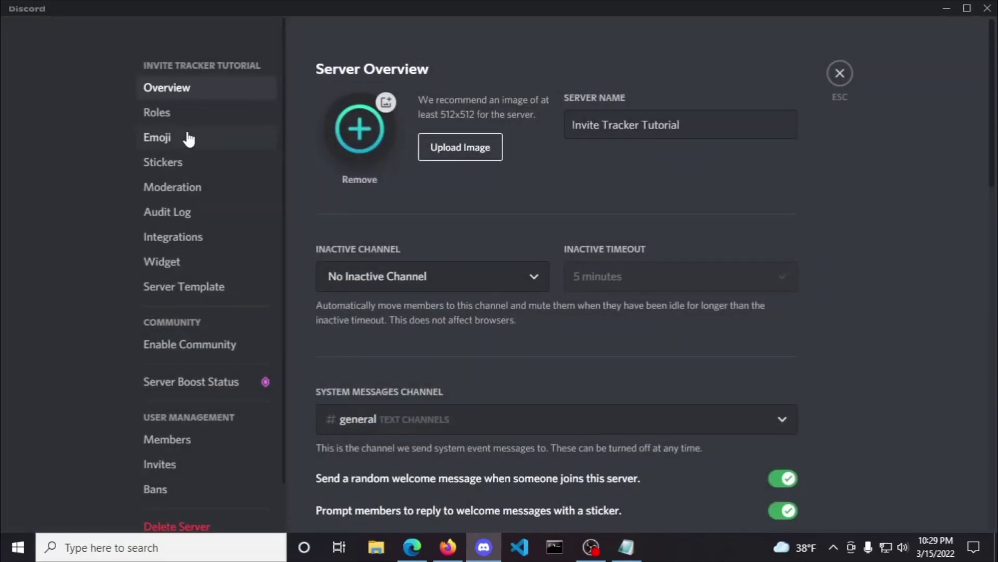
left_click(185, 114)
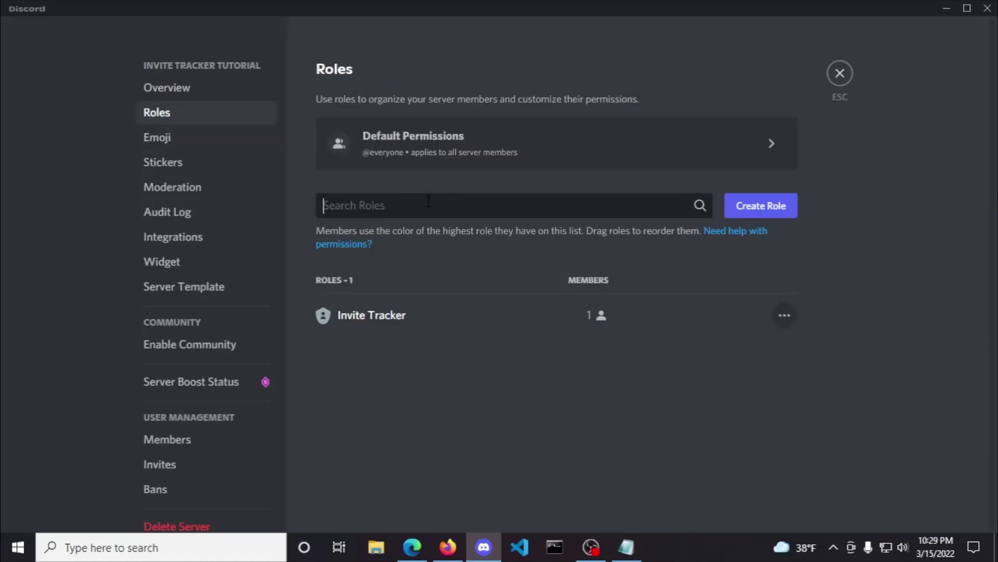
type("invite tracker")
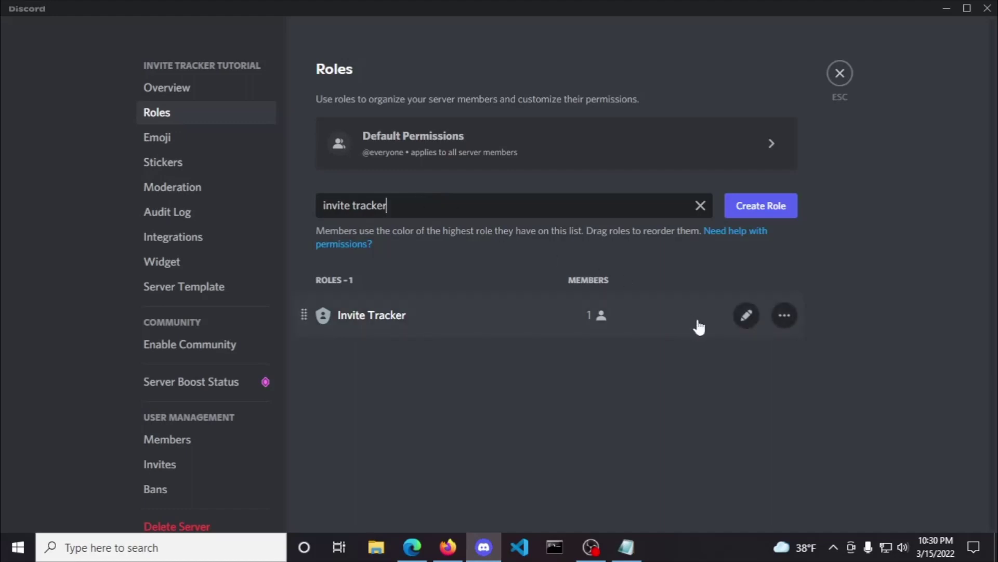
left_click(746, 315)
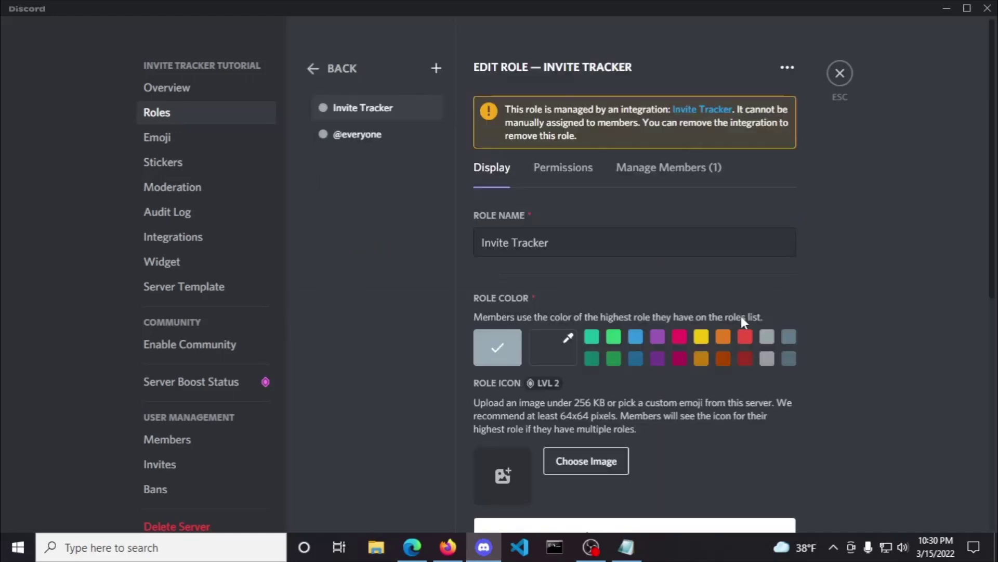
left_click(556, 175)
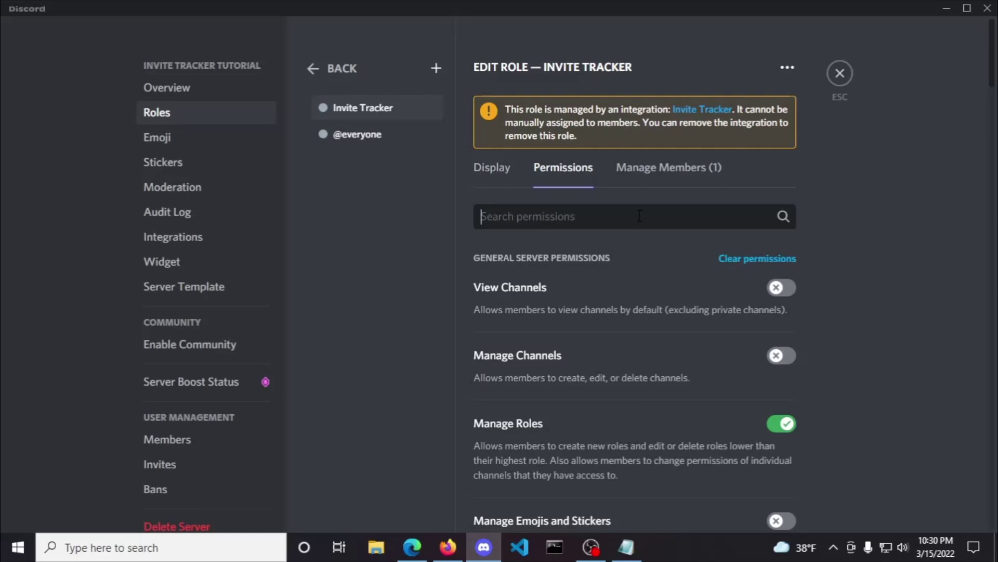
type("admin")
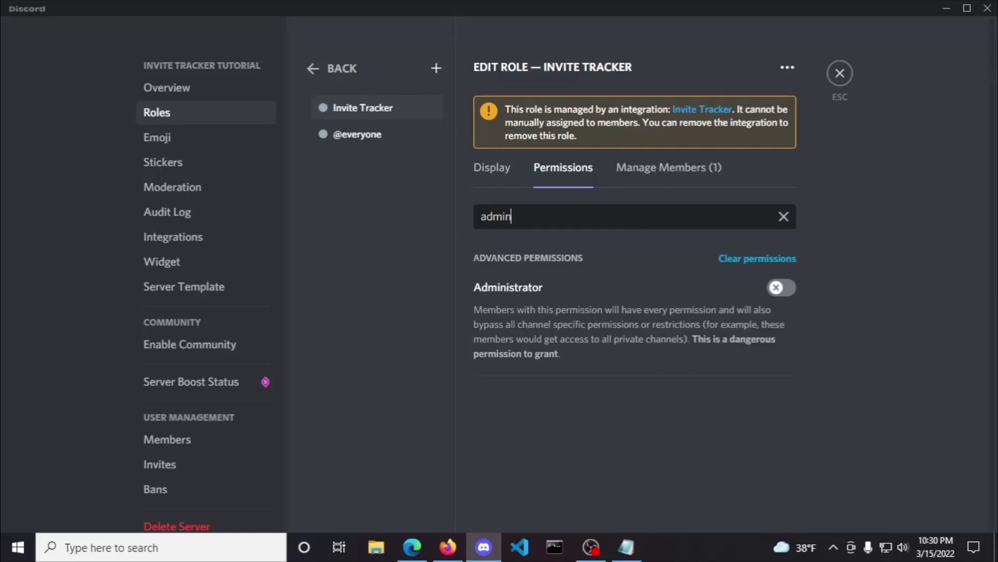
left_click(780, 287)
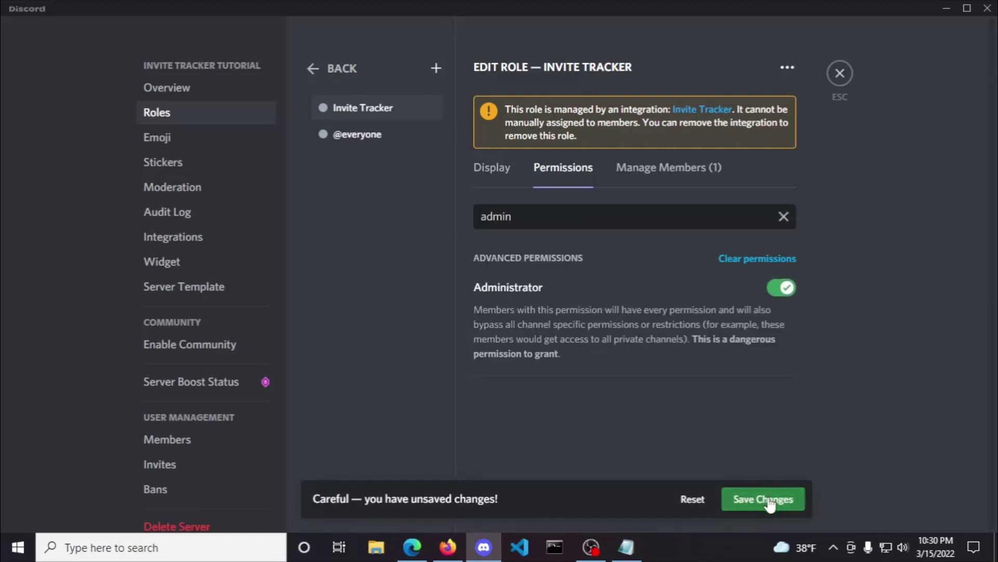
left_click(769, 500)
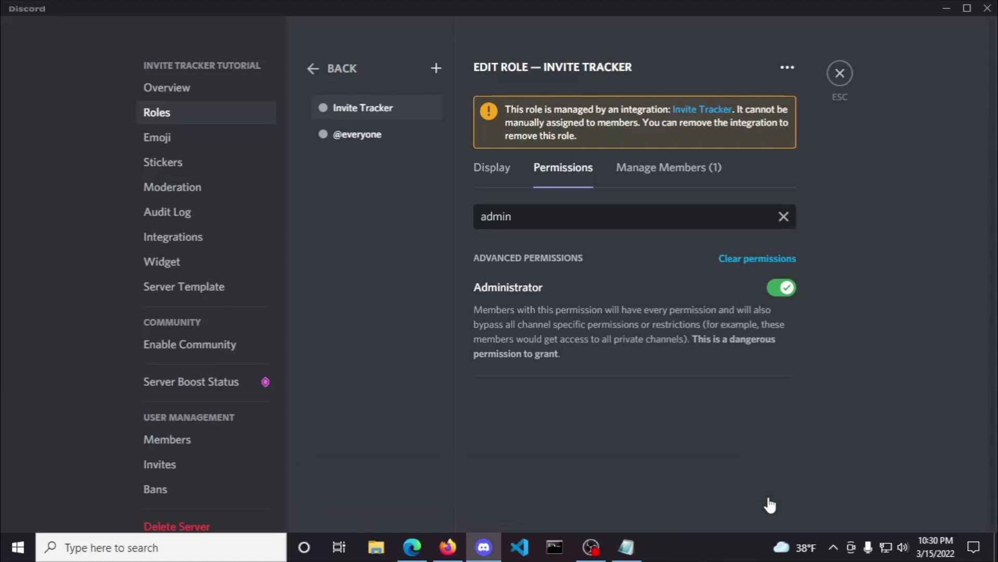
left_click(840, 74)
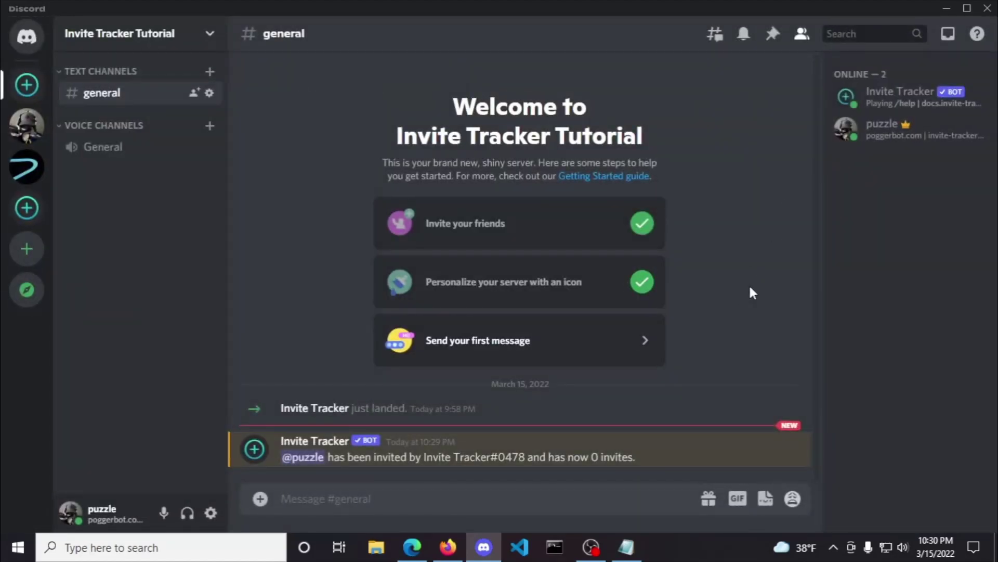
Step: Add Invite Tracker#0478 to #general permissions, allowing View Channel, Send Messages and Embed Links
right_click(136, 102)
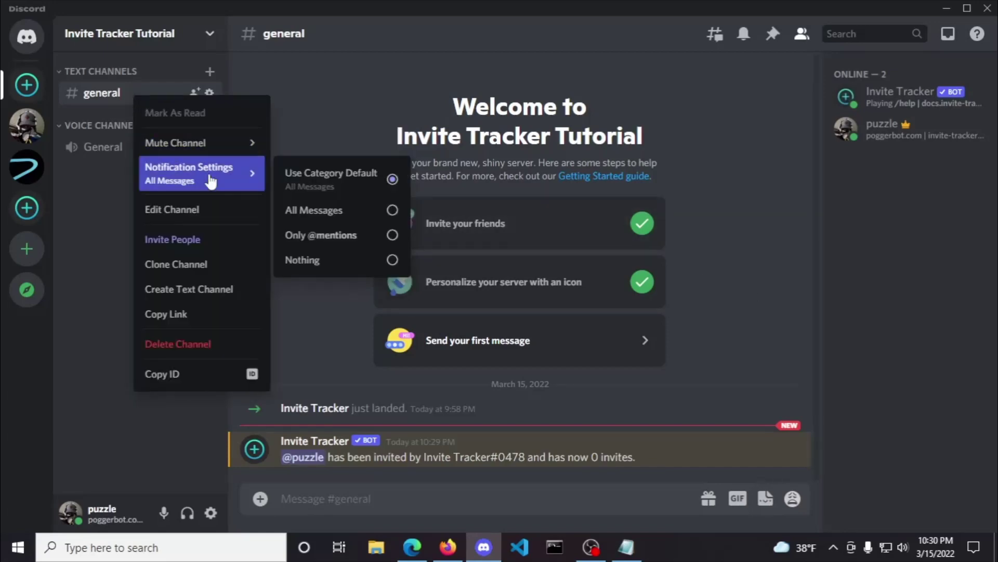
left_click(207, 210)
left_click(211, 116)
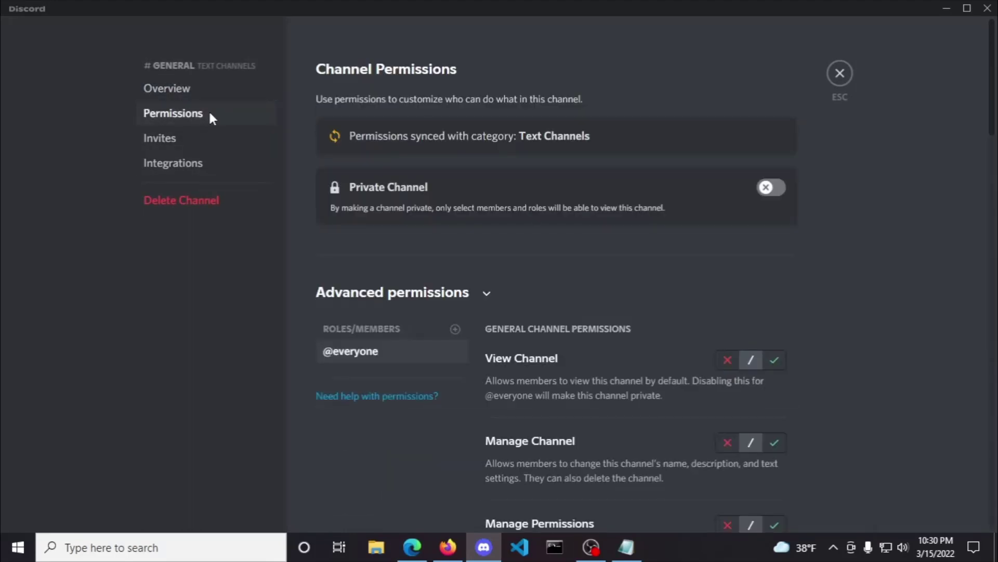
left_click(455, 329)
type("invite")
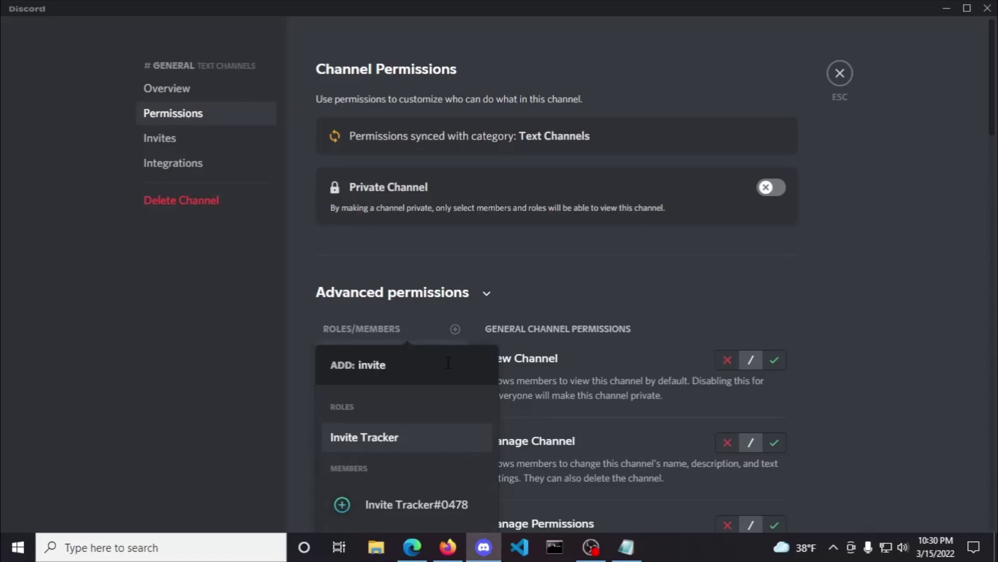
left_click(411, 515)
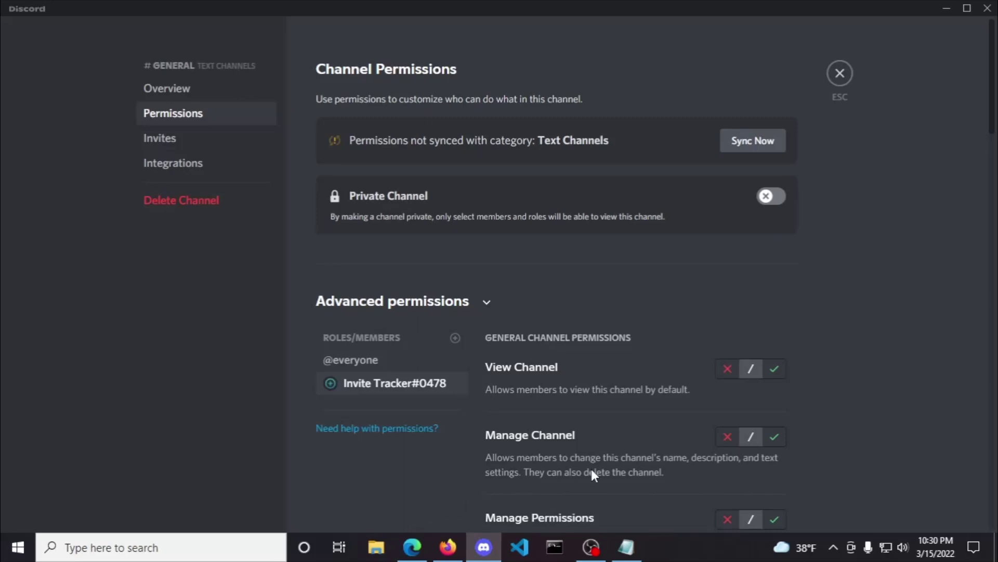
scroll(592, 469, "down", 3)
left_click(776, 227)
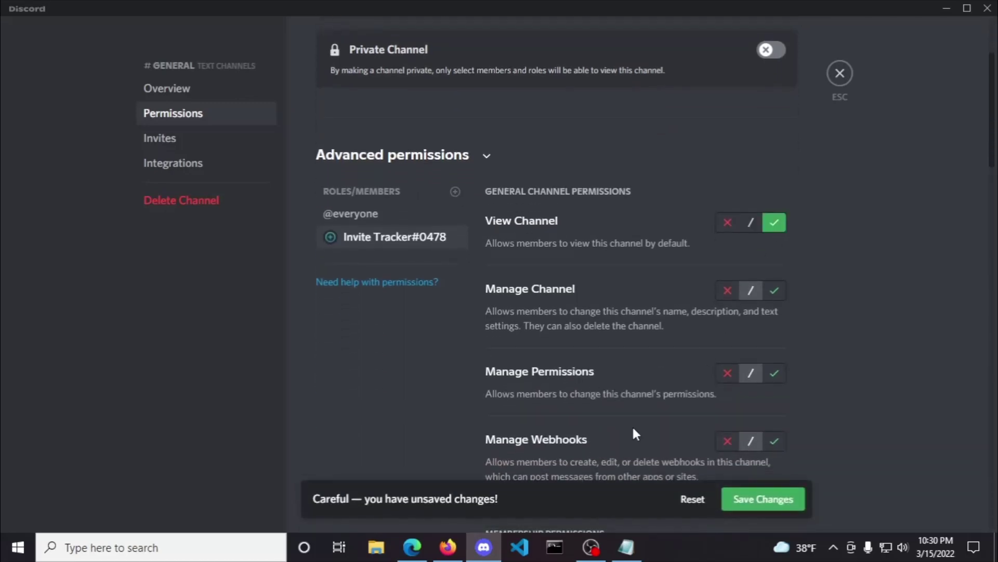
scroll(632, 426, "down", 6)
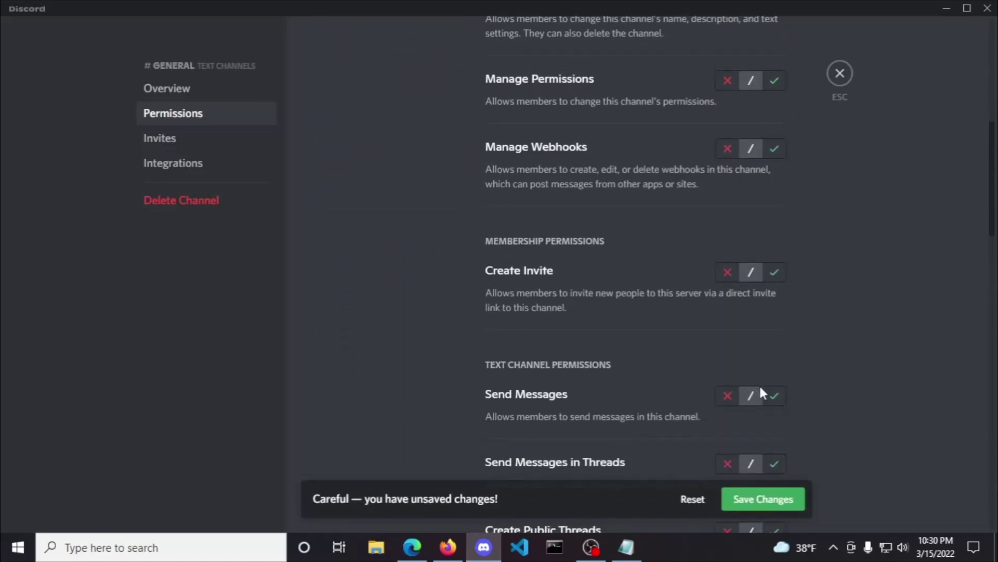
scroll(607, 385, "down", 7)
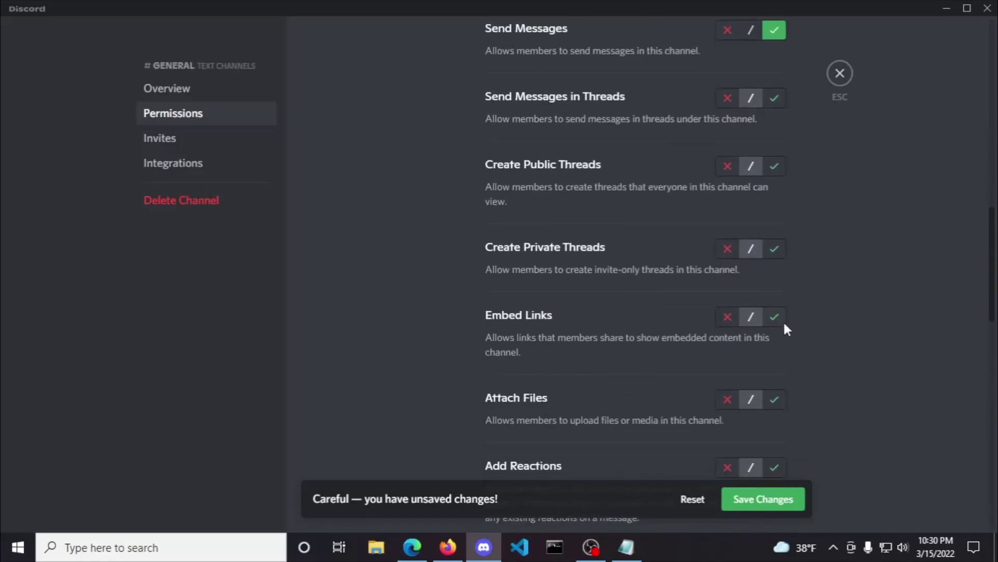
left_click(764, 498)
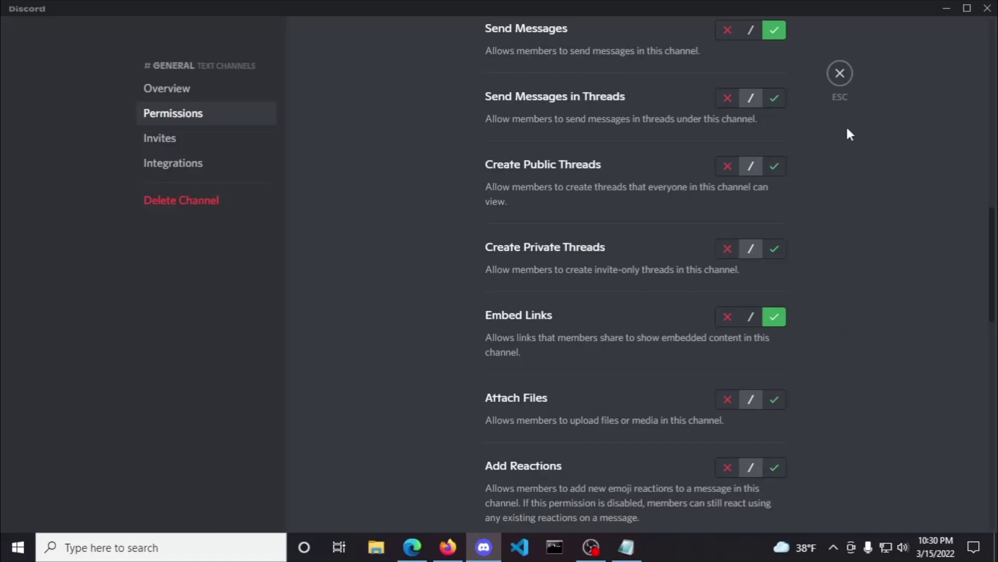
left_click(840, 73)
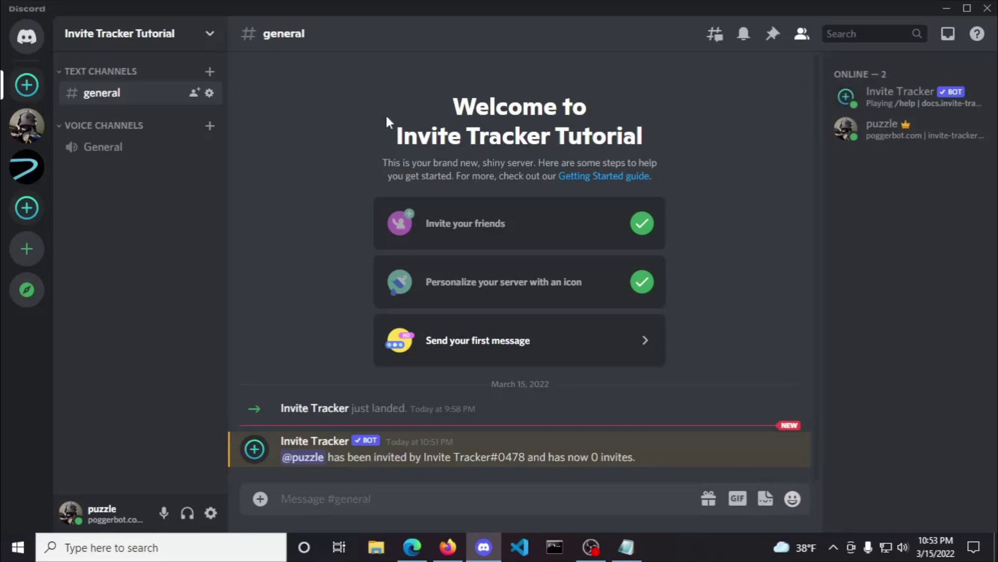
Step: Create a new text channel named 'join-messages'
left_click(209, 72)
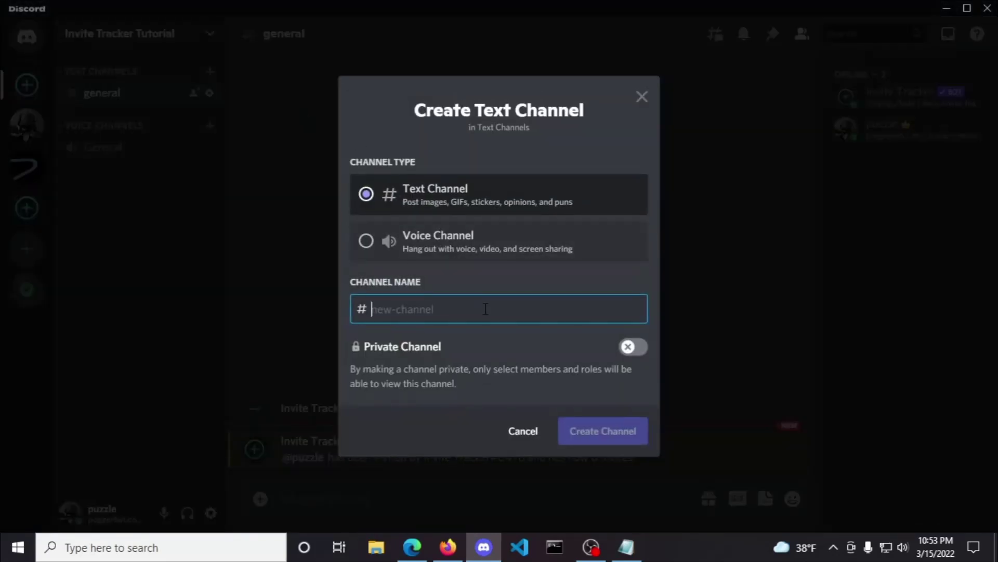
type("join-messages")
key("Return")
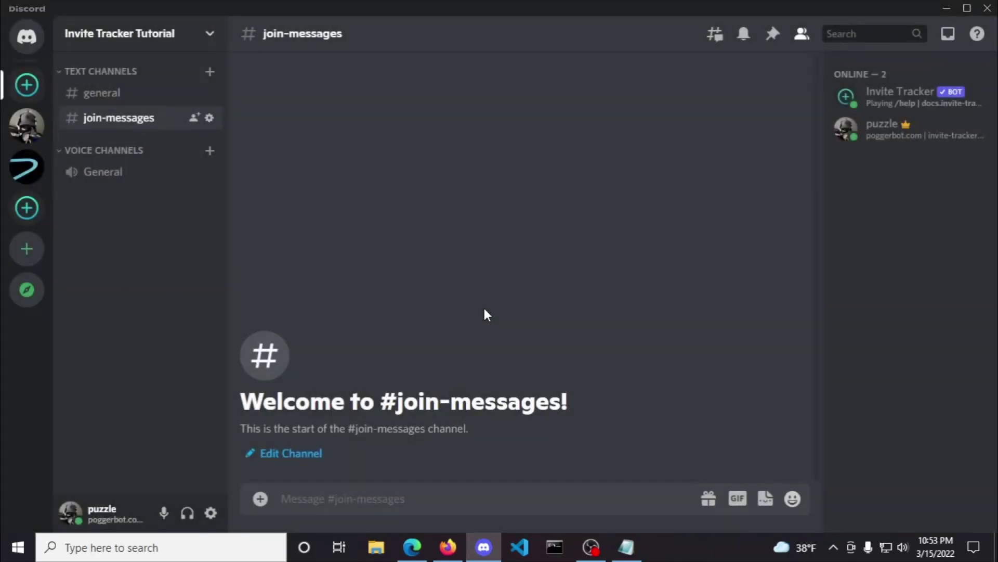
Step: Set #join-messages as the join message channel, save, and post a test message
left_click(448, 547)
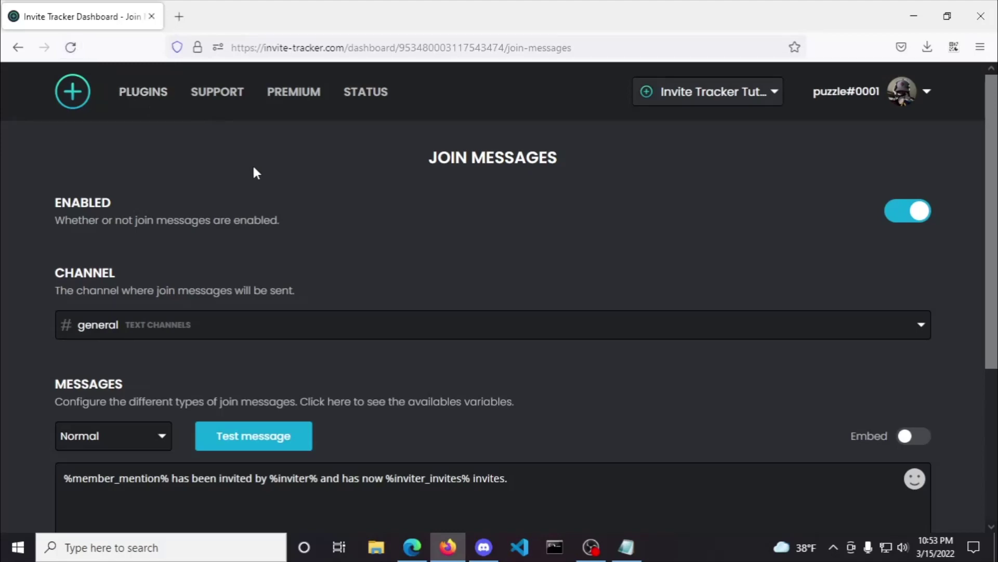
left_click(189, 313)
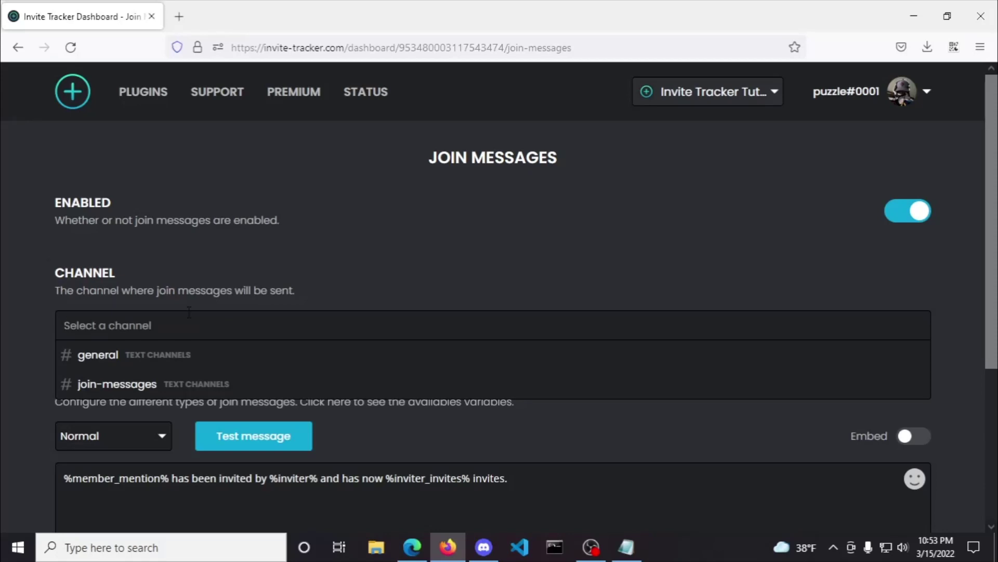
type("join-messages")
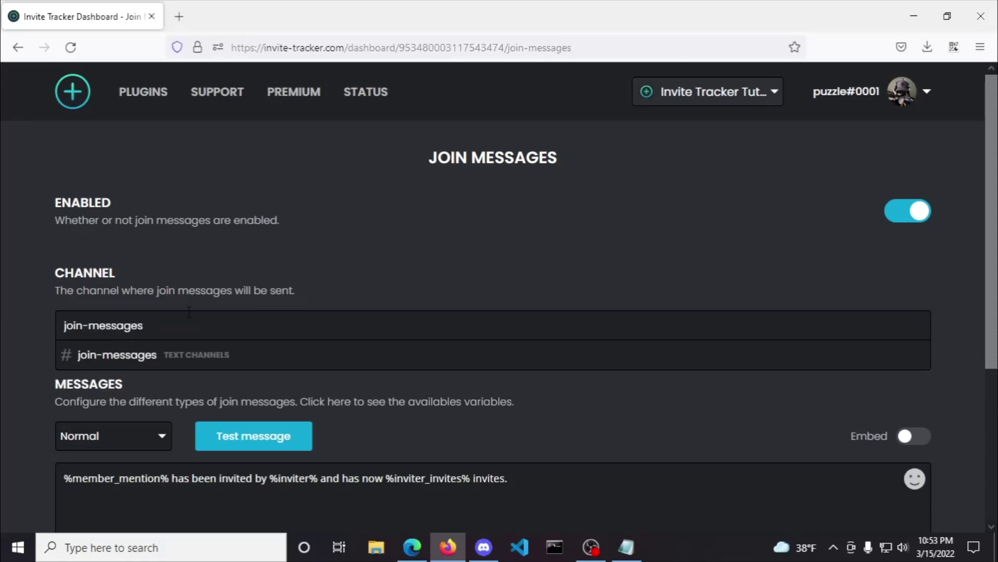
left_click(207, 356)
left_click(880, 484)
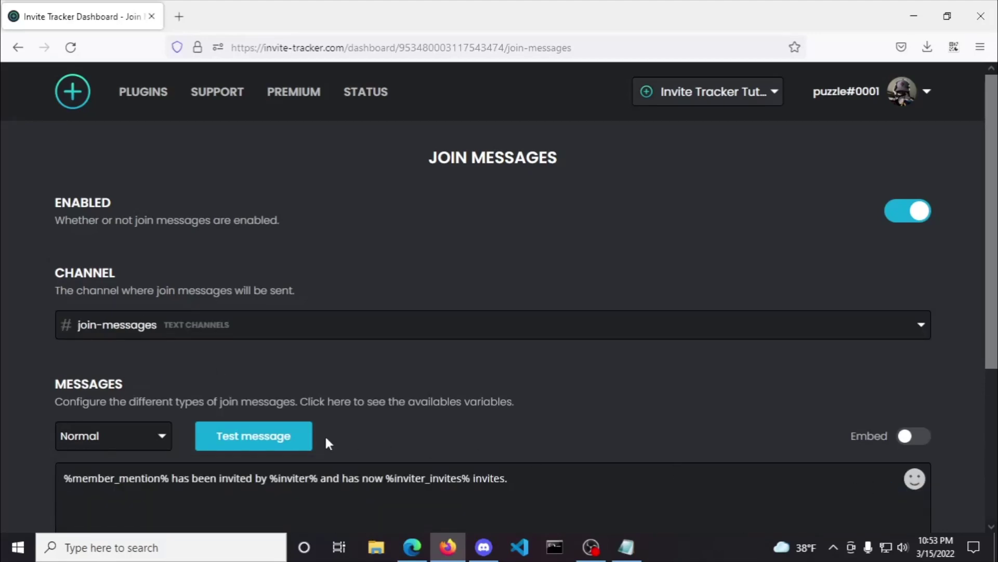
left_click(255, 444)
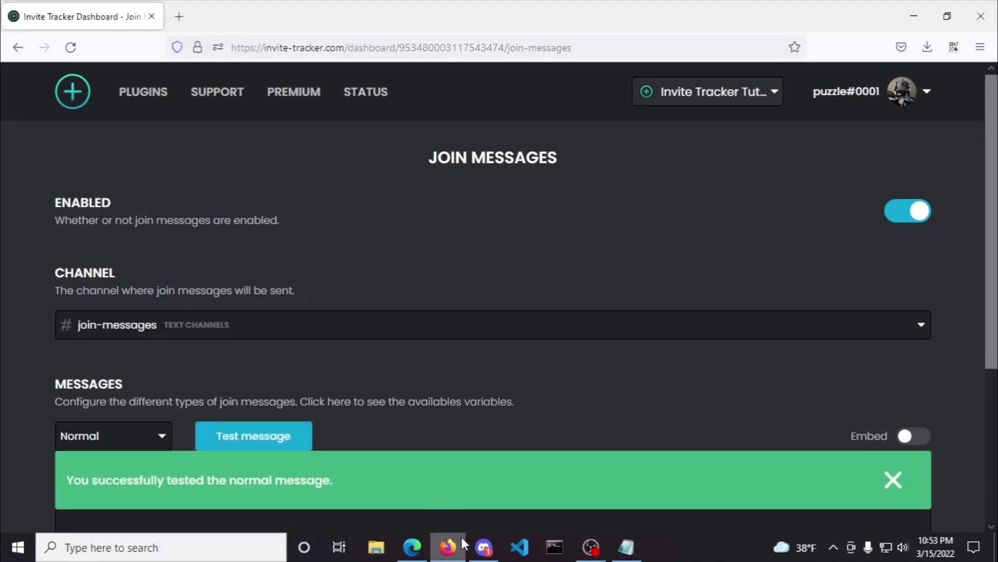
left_click(482, 551)
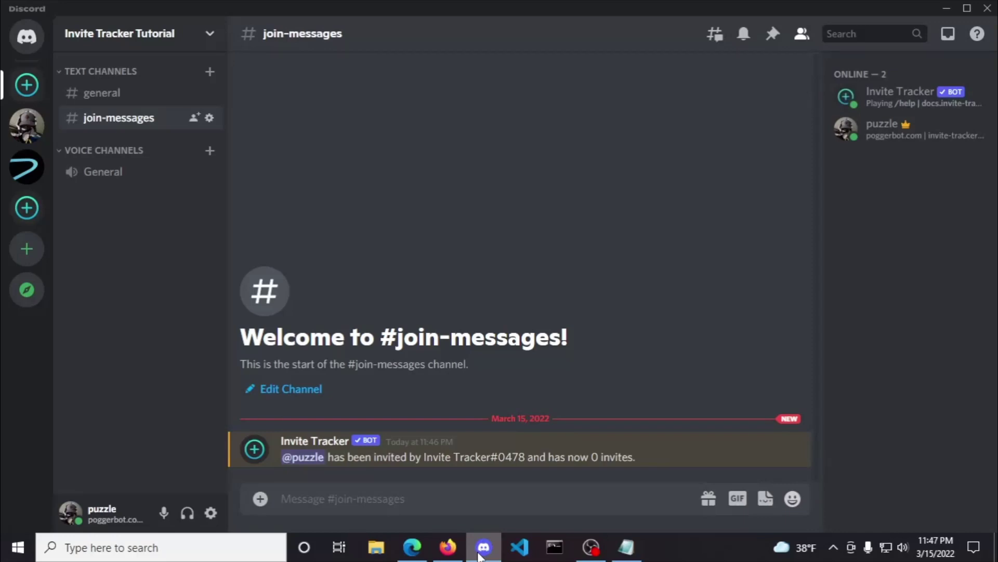
Step: Replace the join message with the pasted member, inviter and invite-code template and test it
left_click(447, 548)
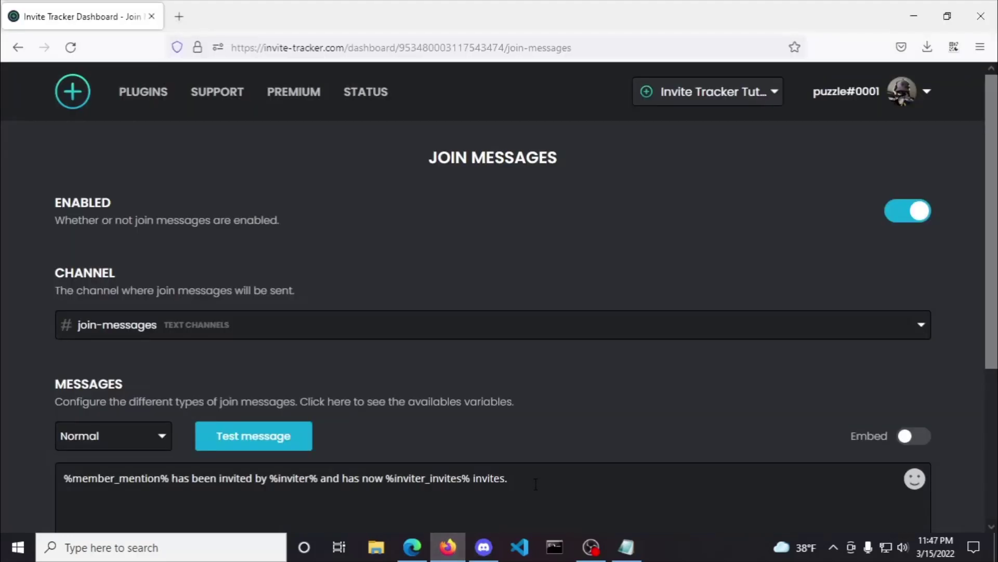
scroll(530, 458, "down", 3)
left_click_drag(512, 330, 53, 316)
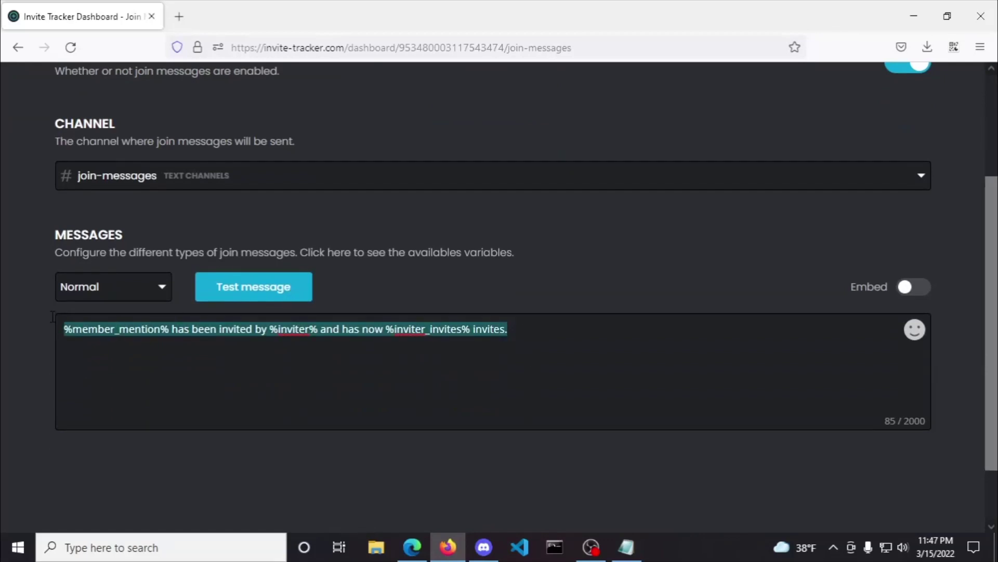
key("BackSpace")
type("**%member%** (**id:** %member_id%, **age:** %member_created% (%member_created_ago%), **join count:** %member_join_count%, **leave count:** %member_leave_count%) joined the **%guild_name%** server which now has **%guild_count%** members and was invited by **%inviter%** (**id:** %inviter_id%) who now has **%inviter_invites%** invites (**%inviter_reg_invites%** regular, **%inviter_leave_invites%** left, **%inviter_fake_invites%** fake, **%inviter_bonus_invites%** bonus) and the code used was `%invite_code%` which now has **%invite_uses%** uses.")
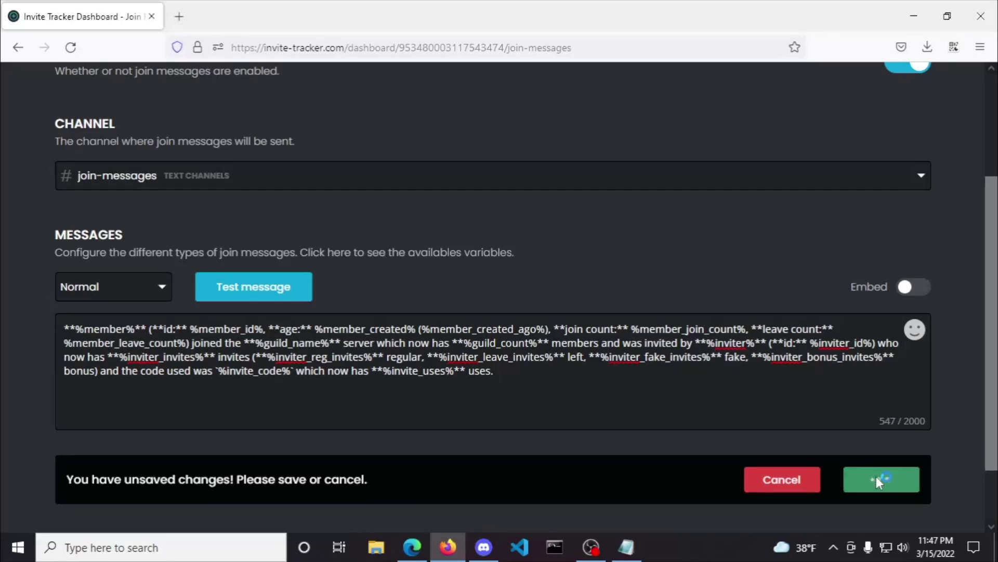
left_click(269, 292)
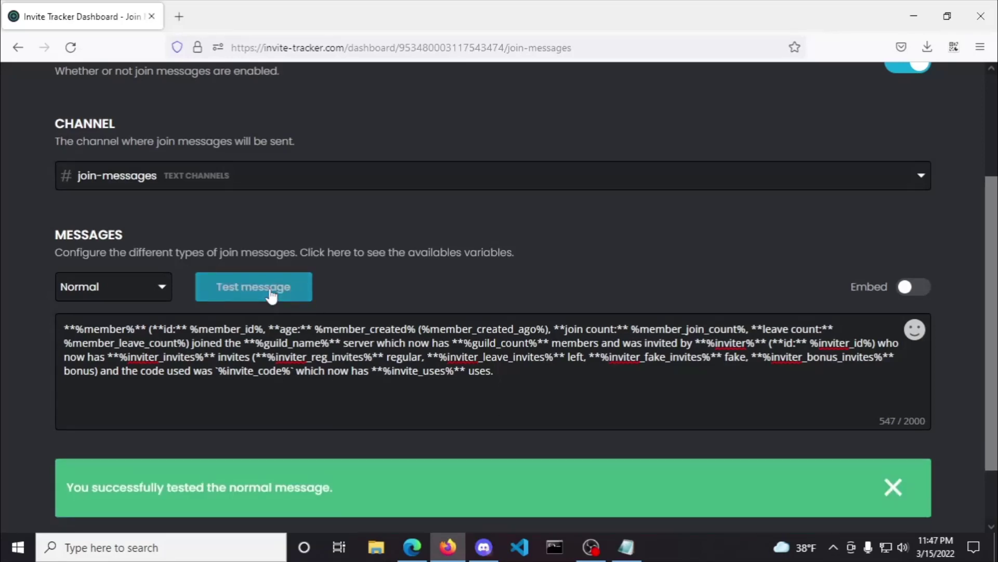
left_click(484, 547)
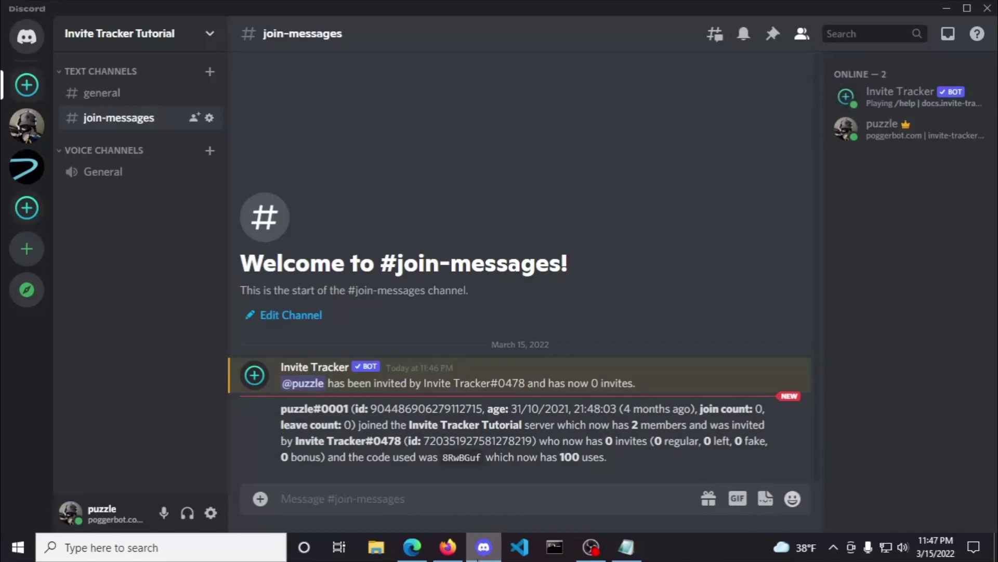
Step: Run /variables in #join-messages to get the bot's variables documentation link
left_click(415, 505)
type("/var")
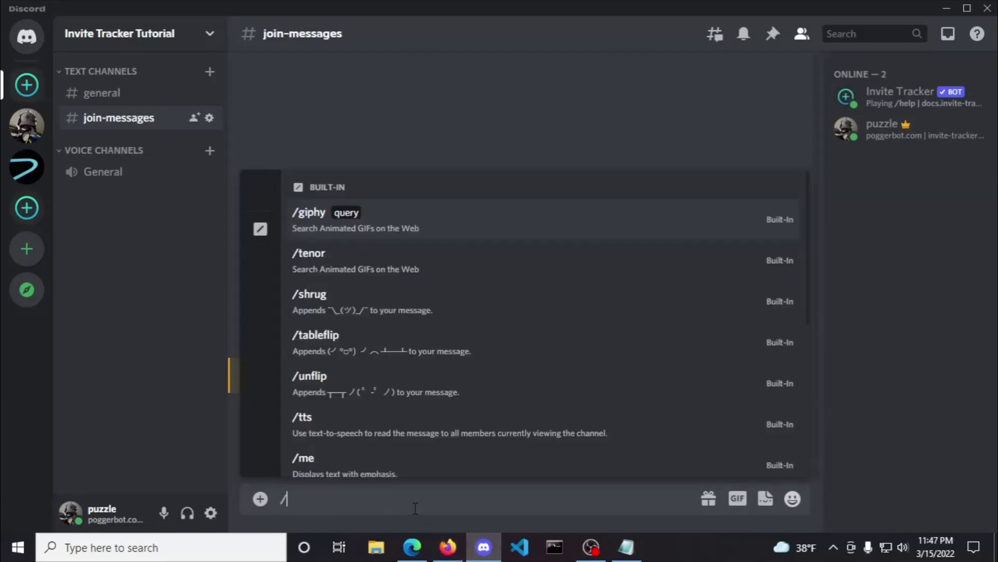
key("Return")
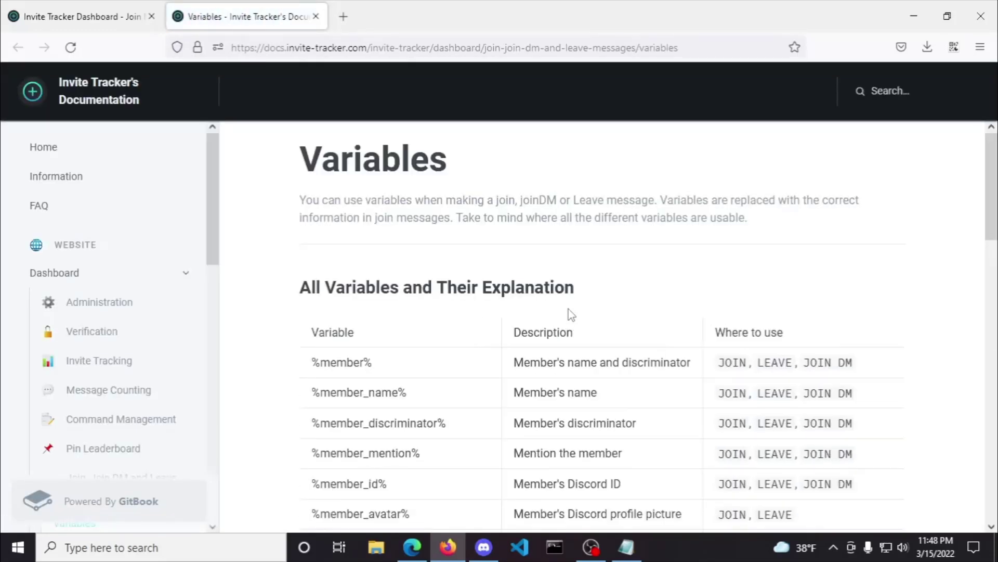
Step: Confirm in the Variables table that %member% works in JOIN messages, then return to Discord
scroll(572, 315, "down", 3)
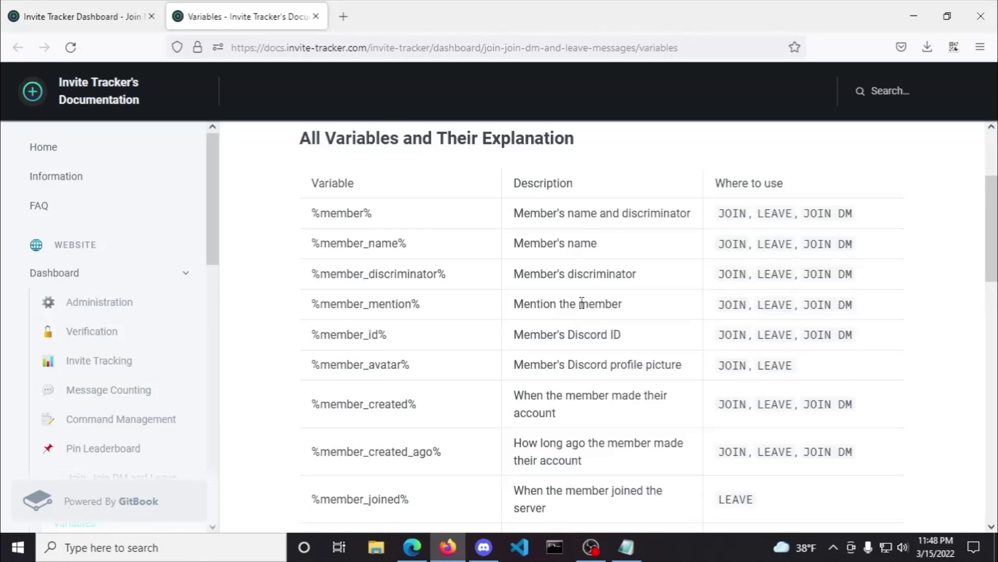
double_click(731, 213)
left_click_drag(716, 185, 811, 192)
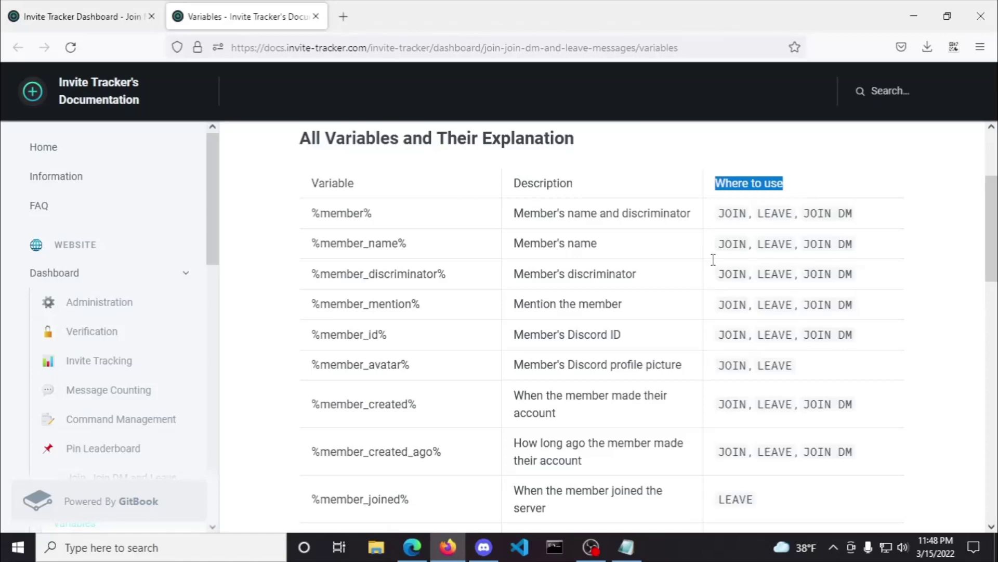
left_click(483, 547)
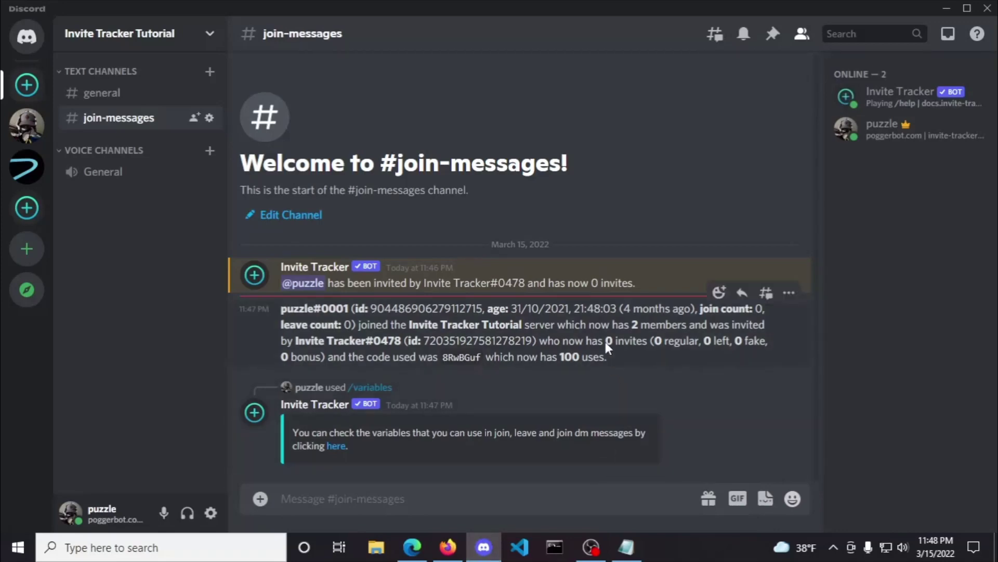
left_click_drag(606, 341, 649, 347)
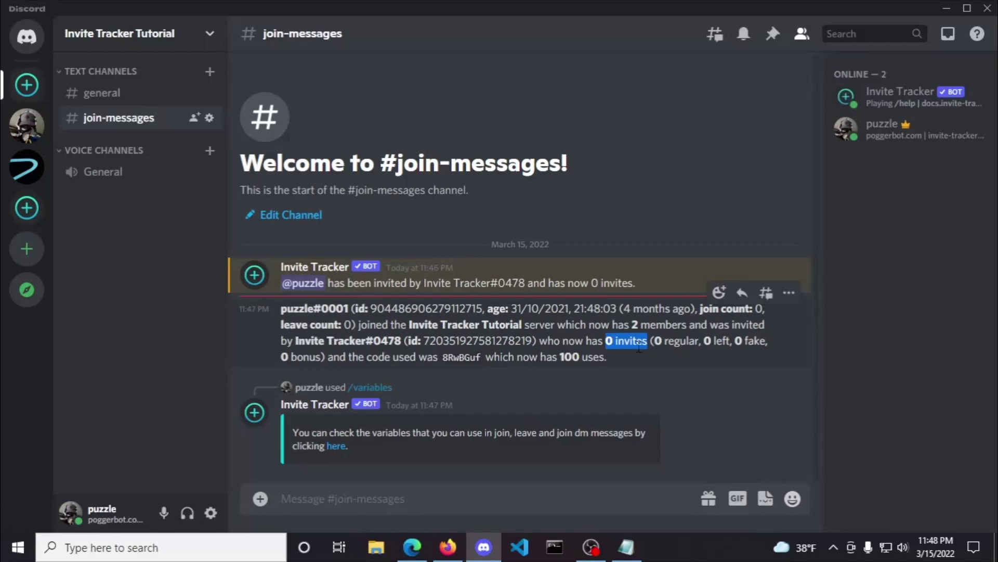
left_click_drag(654, 341, 320, 358)
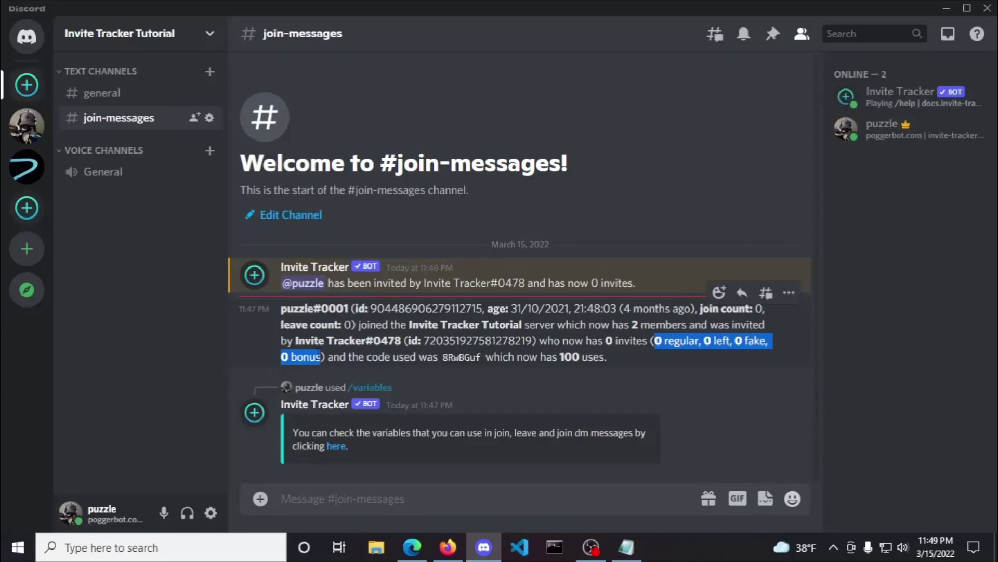
left_click(360, 496)
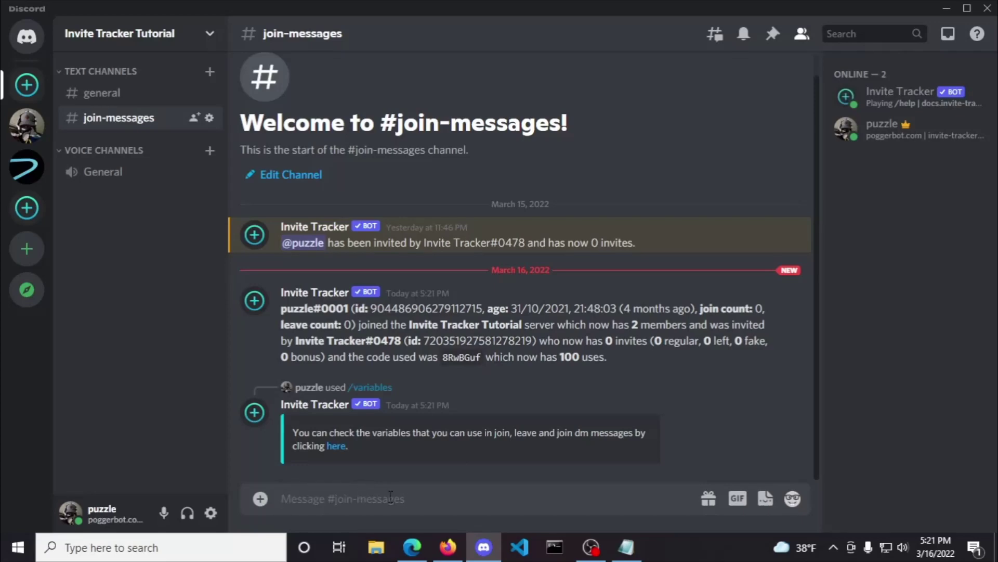
Step: Switch the dashboard's join message to an embed
key("alt+Tab")
left_click(83, 16)
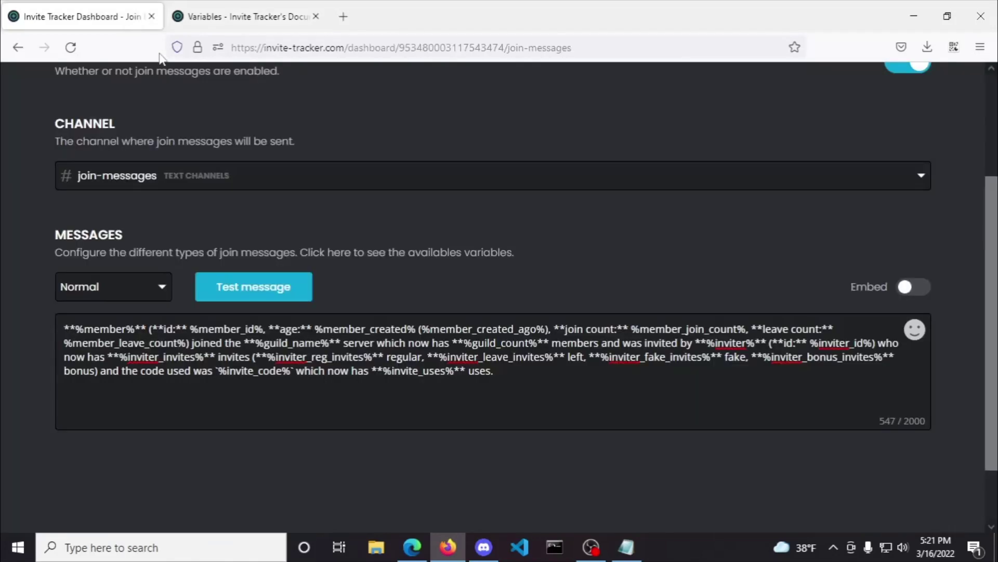
left_click(910, 287)
scroll(771, 258, "down", 3)
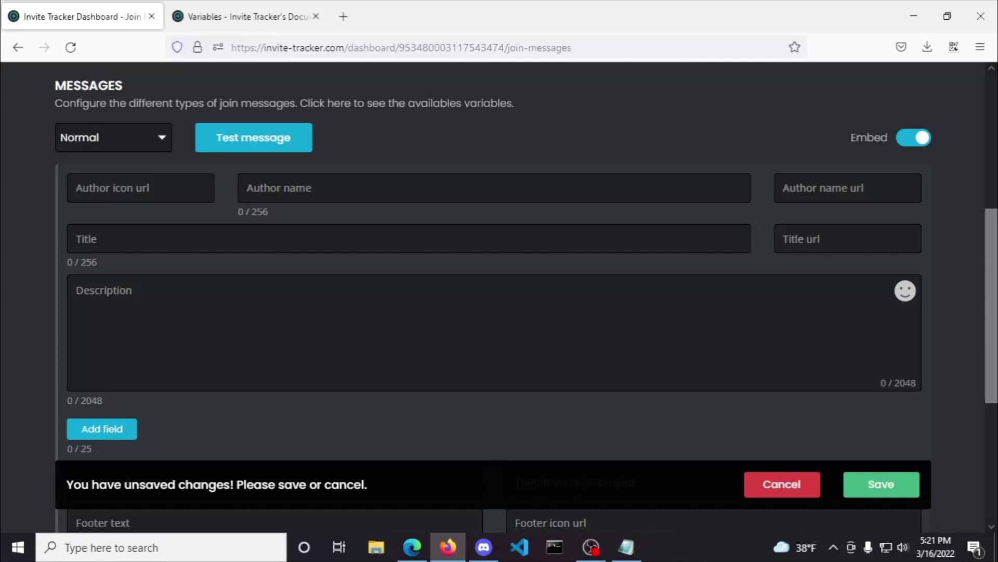
Step: Set the embed author icon to %inviter_avatar% and author name to 'Invited by %inviter%'
left_click(627, 547)
key("alt+Tab")
type("%inviter_avatar%")
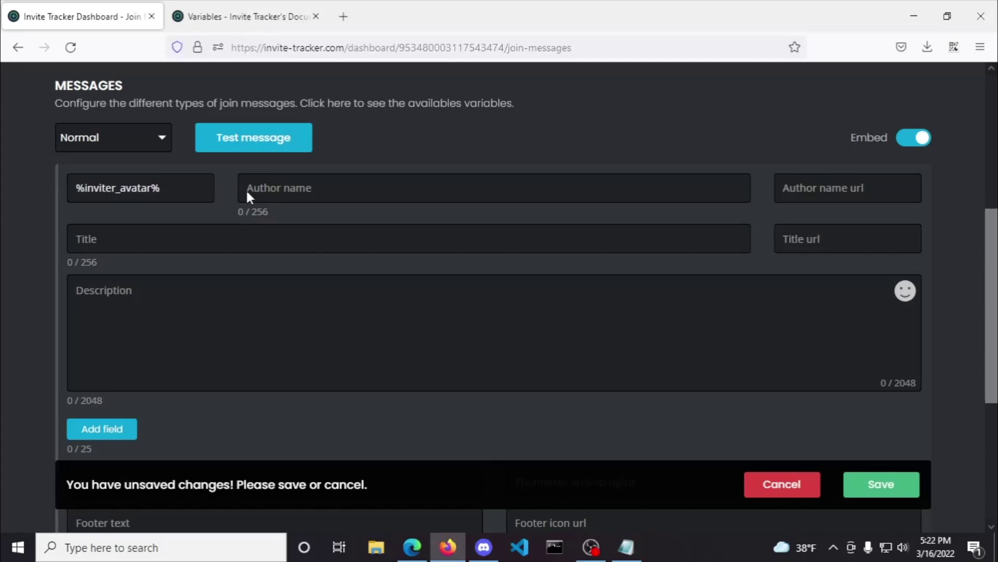
key("alt+Tab")
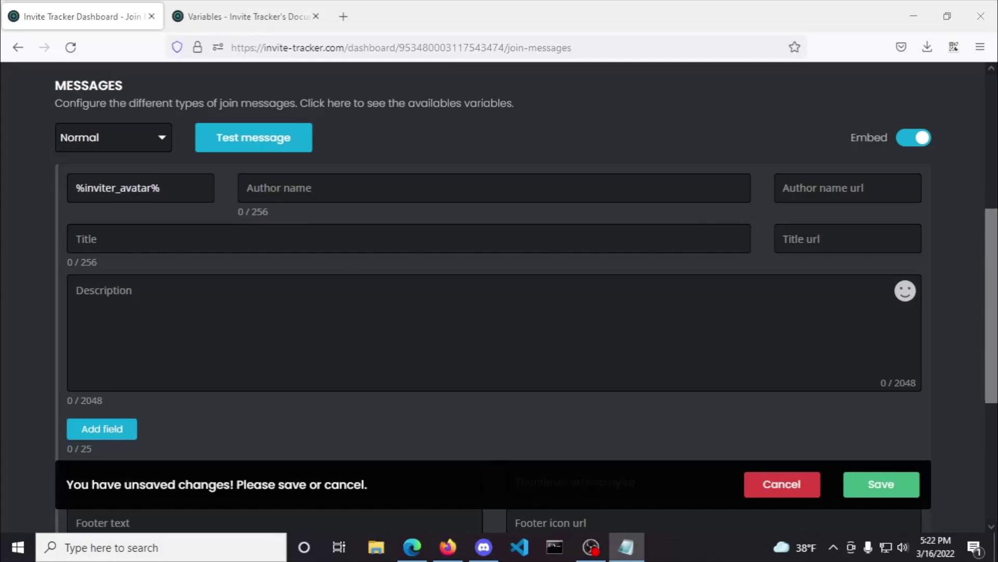
key("alt+Tab")
key("Tab")
type("Invited by %inviter%")
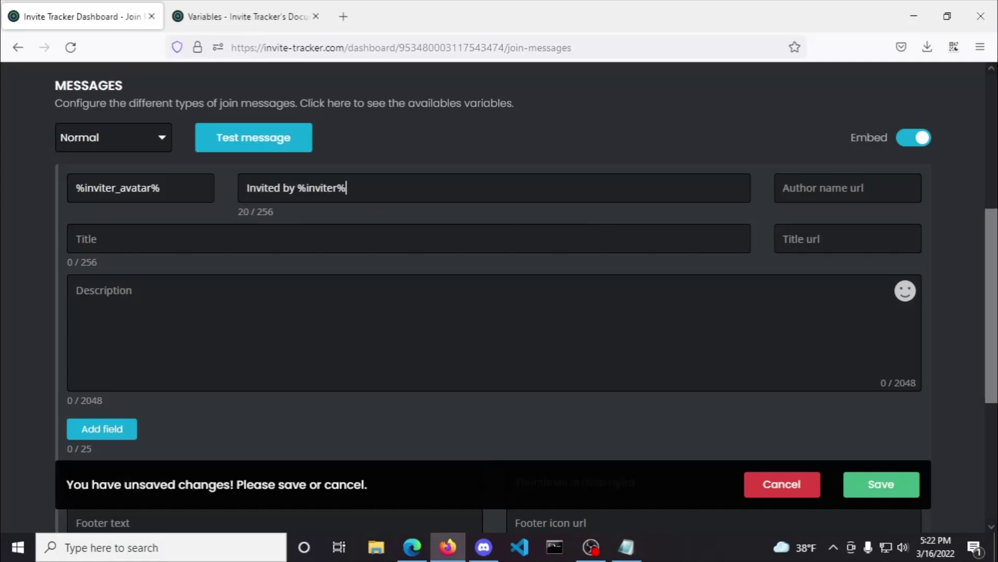
Step: Make the embed title 'Welcome %member%' and paste the full join message as description
key("alt+Tab")
key("alt+Tab")
left_click(458, 231)
type("Welcome %member%")
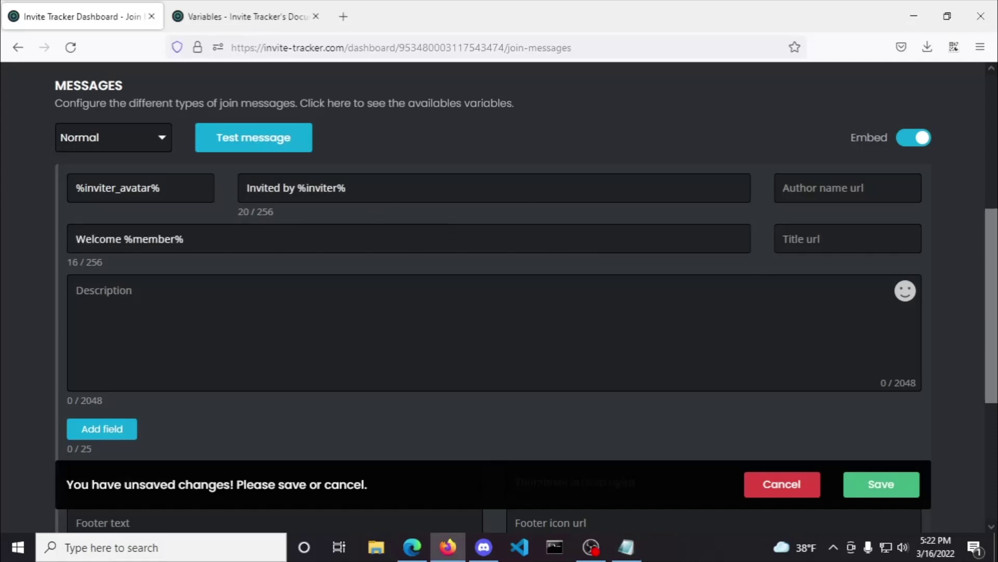
key("alt+Tab")
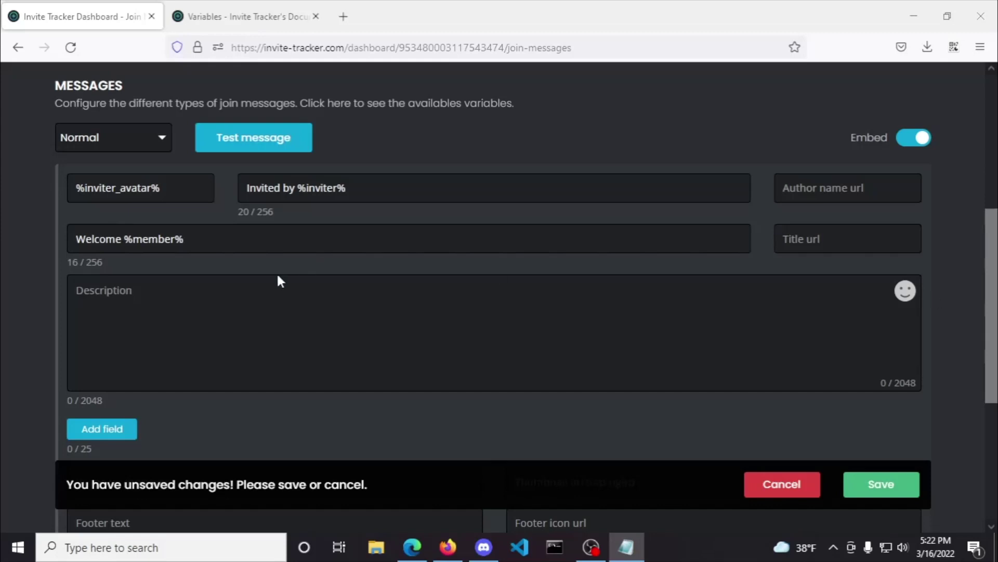
key("alt+Tab")
left_click(76, 290)
type("%member% joined the **%guild_name%** server which now has **%guild_count%** members and was invited by **%inviter%** who now has **%inviter_invites%** invites and the code used was `%invite_code%` which now has **%invite_uses%** uses.")
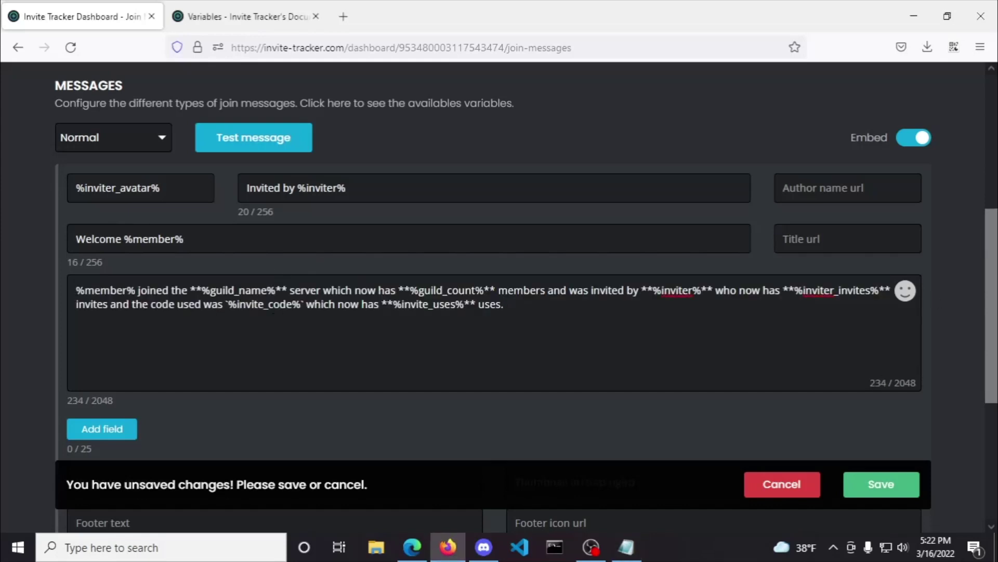
Step: Add a first embed field named 'Member:' holding the member details variables
key("alt+Tab")
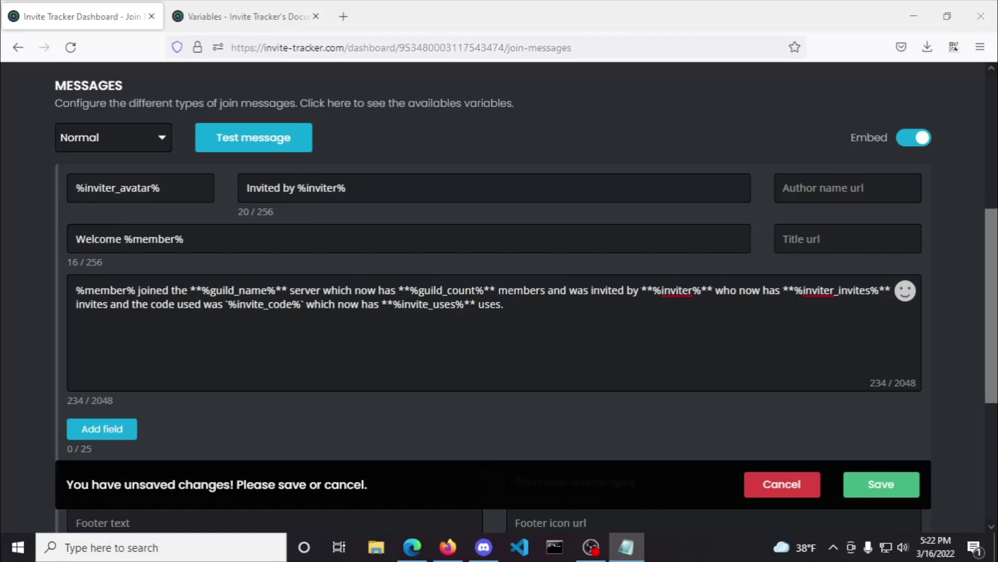
scroll(716, 376, "down", 4)
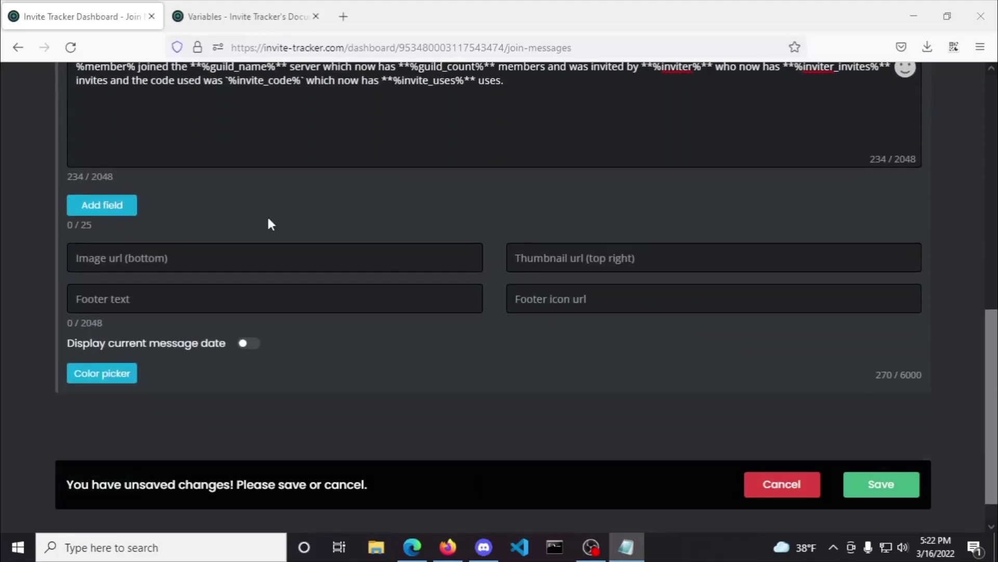
left_click(99, 211)
left_click(150, 209)
type("Member:")
key("Tab")
type("id: %member_id% age: %member_created% (%member_created_ago%) join count: %member_join_count% leave count: %member_leave_count%")
Step: Add a second embed field named 'Inviter' holding the inviter's invite stats
scroll(245, 404, "down", 3)
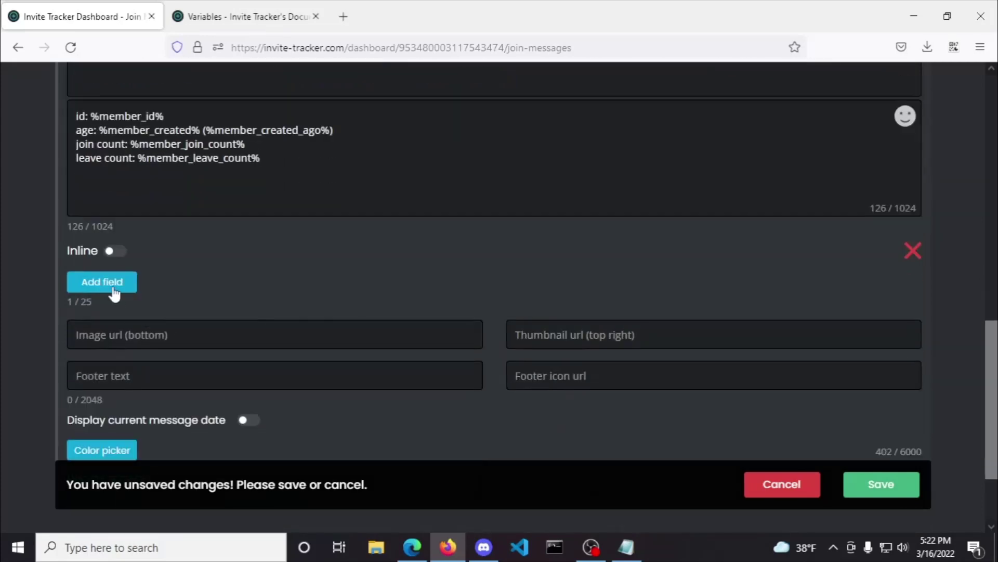
left_click(130, 285)
left_click(189, 288)
type("Inviter")
key("alt+Tab")
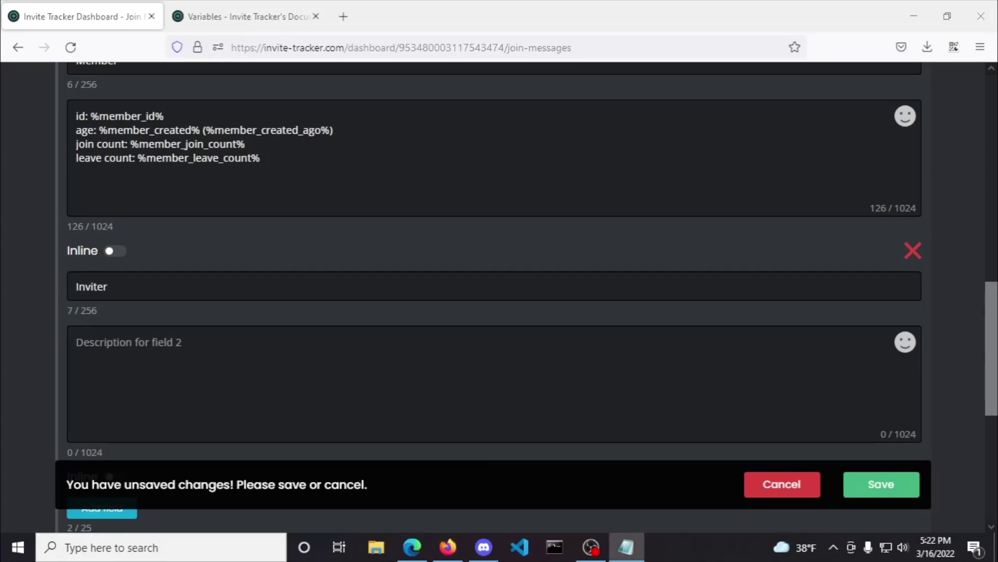
key("alt+Tab")
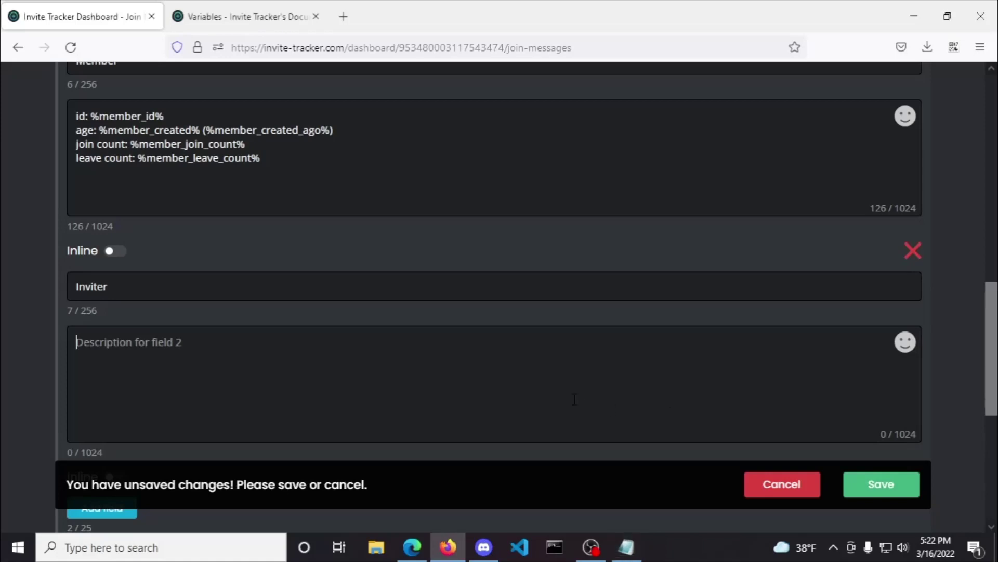
left_click(576, 401)
type("id: %inviter_id% total: %inviter_invites% regular: %inviter_reg_invites% leave: %inviter_leave_invites% fake: %inviter_fake_invites% bonus: %inviter_bonus_invites%")
Step: Set the bottom banner image link and the thumbnail to %member_avatar%
scroll(34, 385, "down", 4)
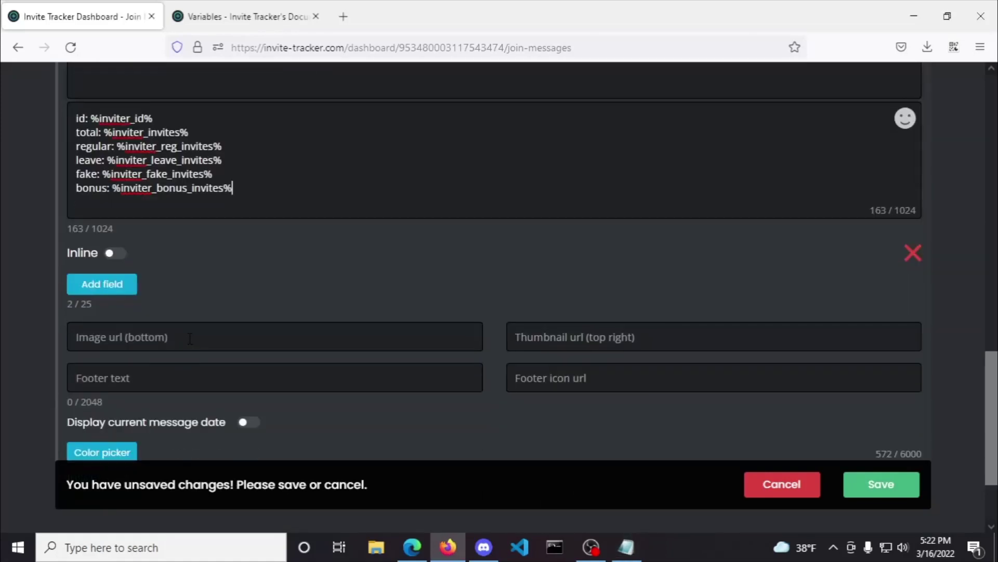
left_click(350, 346)
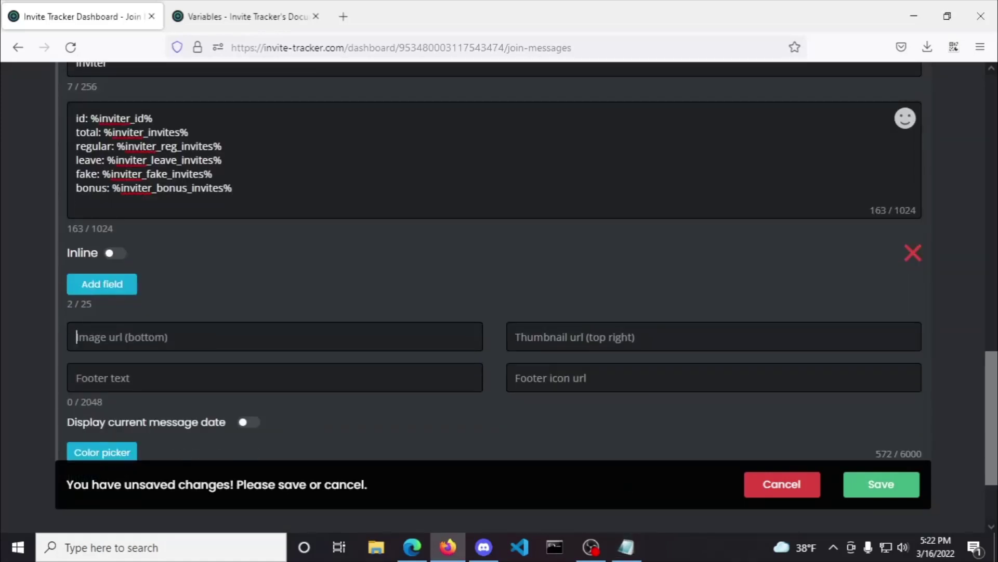
key("alt+Tab")
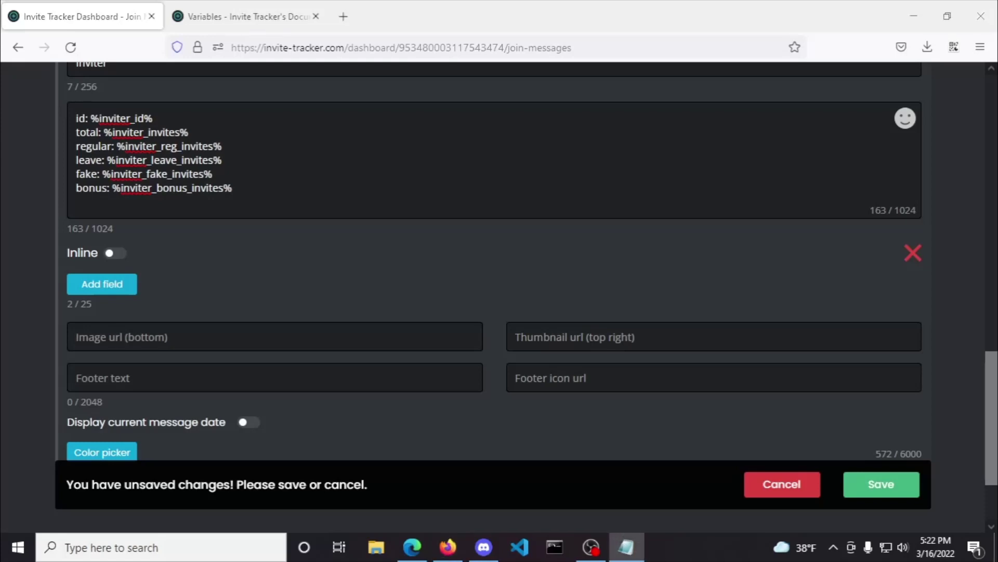
key("alt+Tab")
key("ctrl+v")
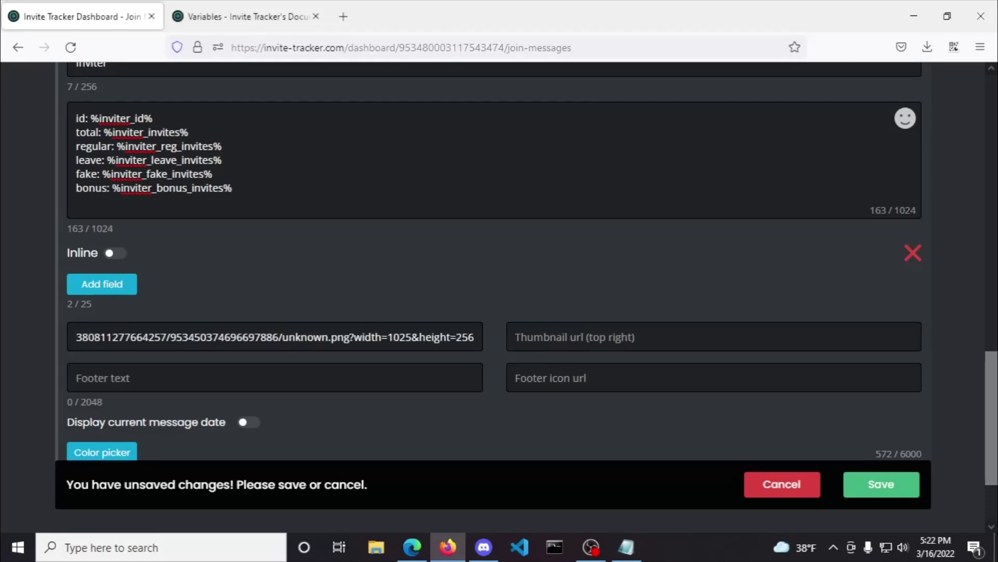
key("alt+Tab")
left_click(587, 337)
type("%member_avatar%")
key("alt+Tab")
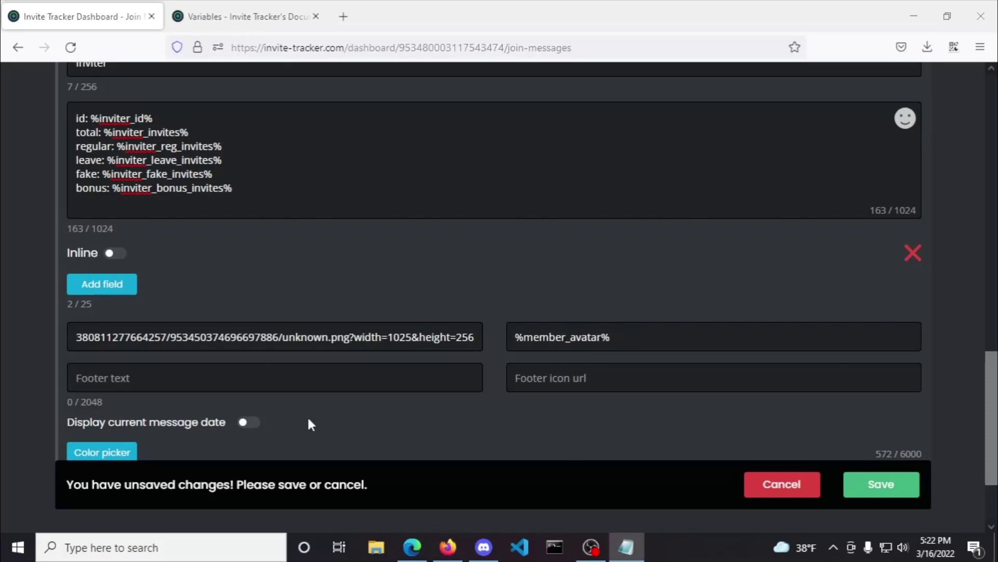
Step: Set the footer text to %guild_name% and footer icon url to %guild_avatar%
left_click(283, 384)
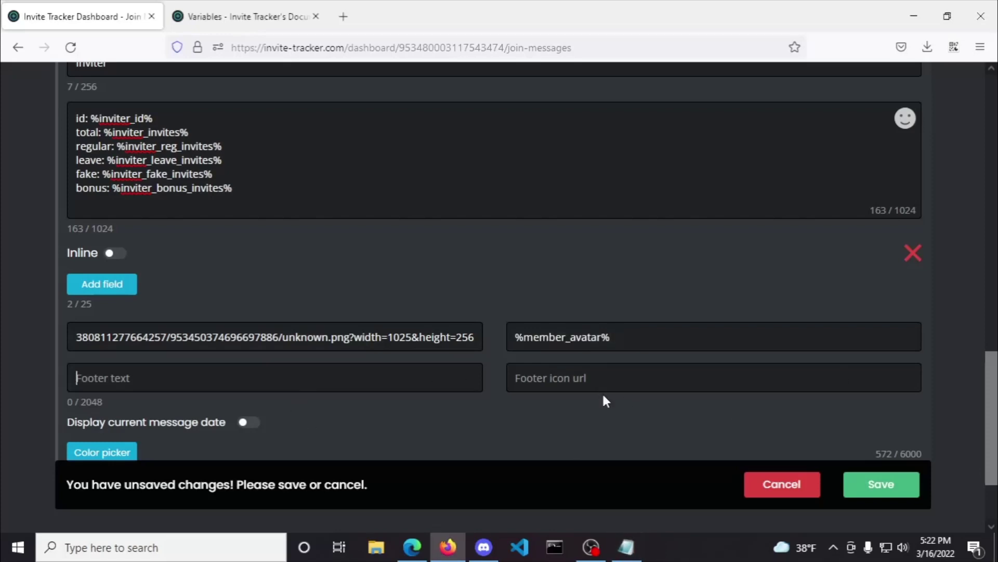
type("%guild_name%")
key("alt+Tab")
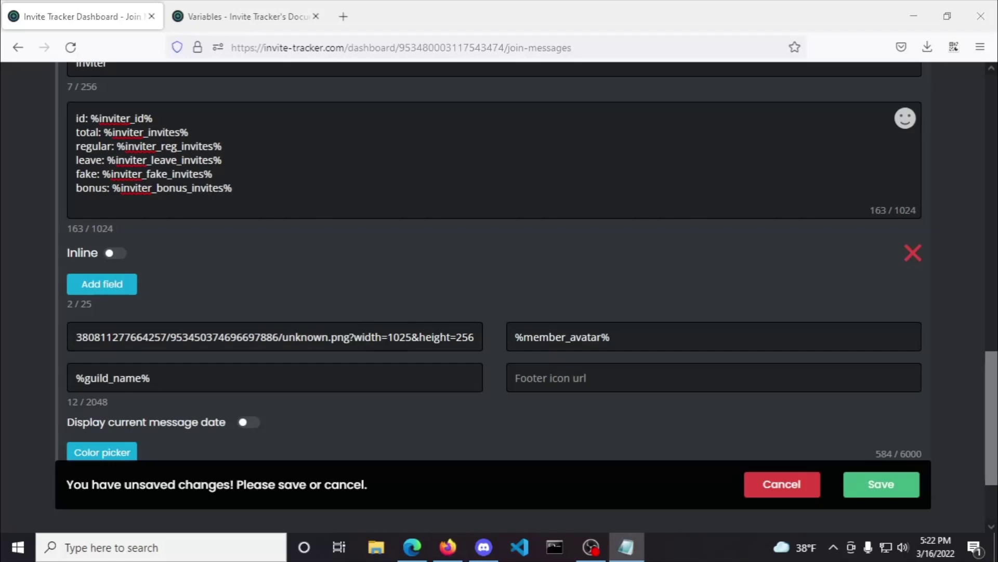
left_click(591, 381)
type("%guild_avatar%")
Step: Enable the current message date, save, and send a test Normal join message
scroll(463, 405, "down", 2)
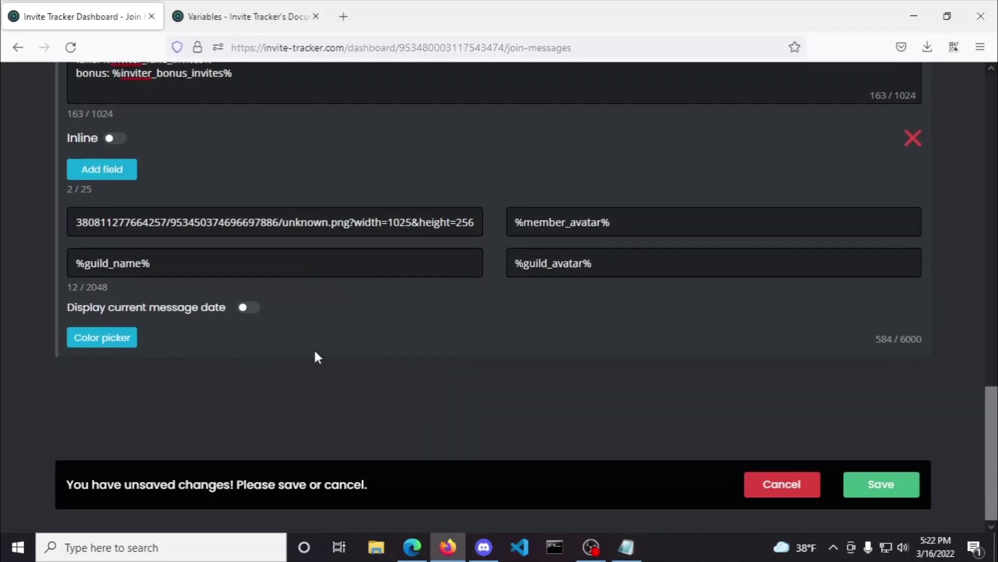
left_click(249, 307)
left_click(911, 484)
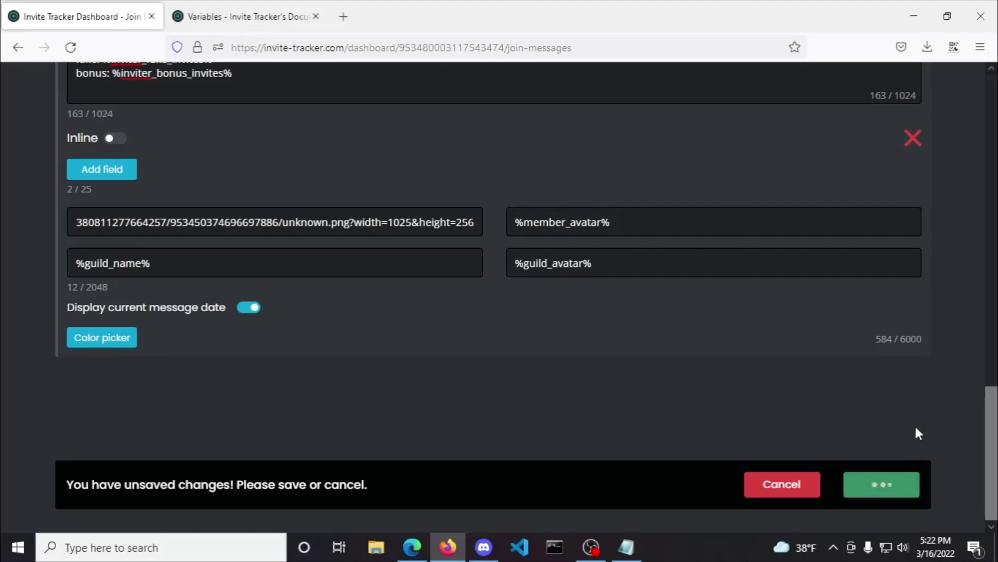
scroll(952, 422, "up", 10)
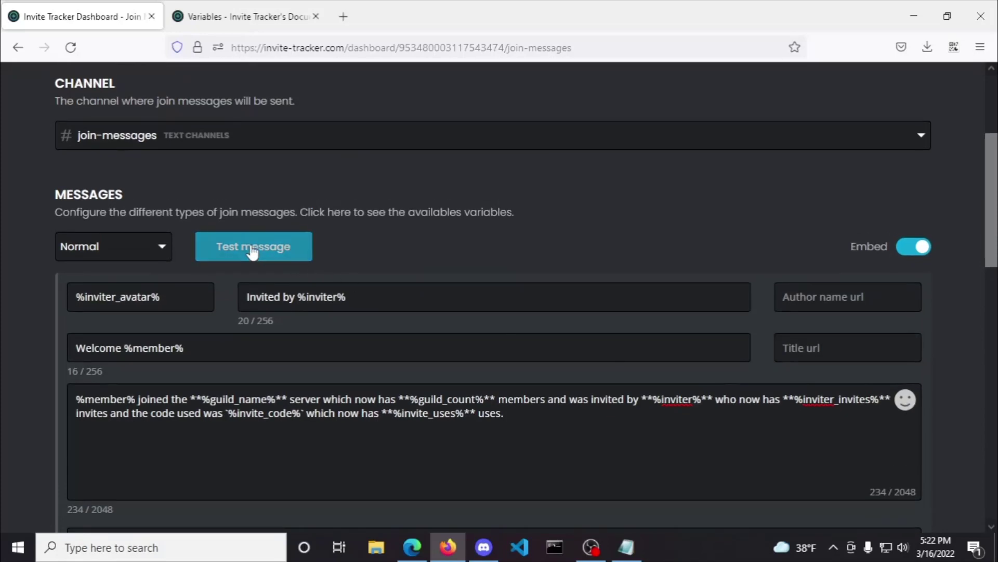
left_click(251, 250)
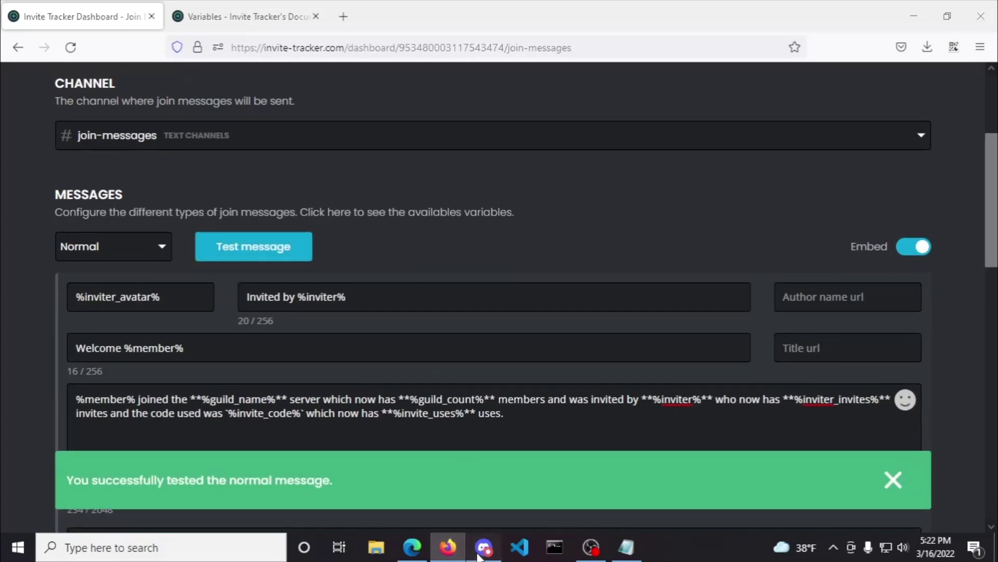
left_click(484, 547)
scroll(655, 387, "up", 4)
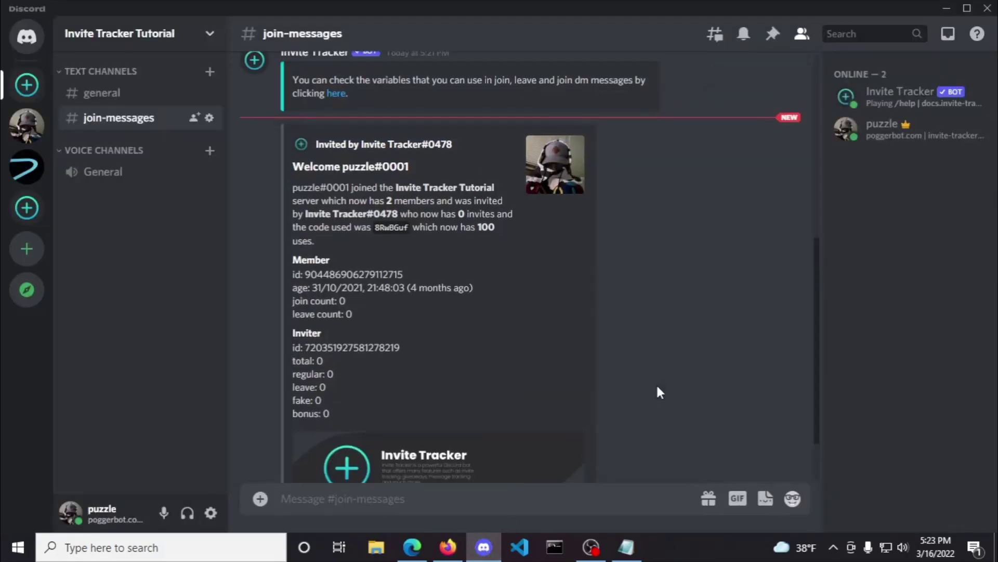
scroll(657, 387, "down", 4)
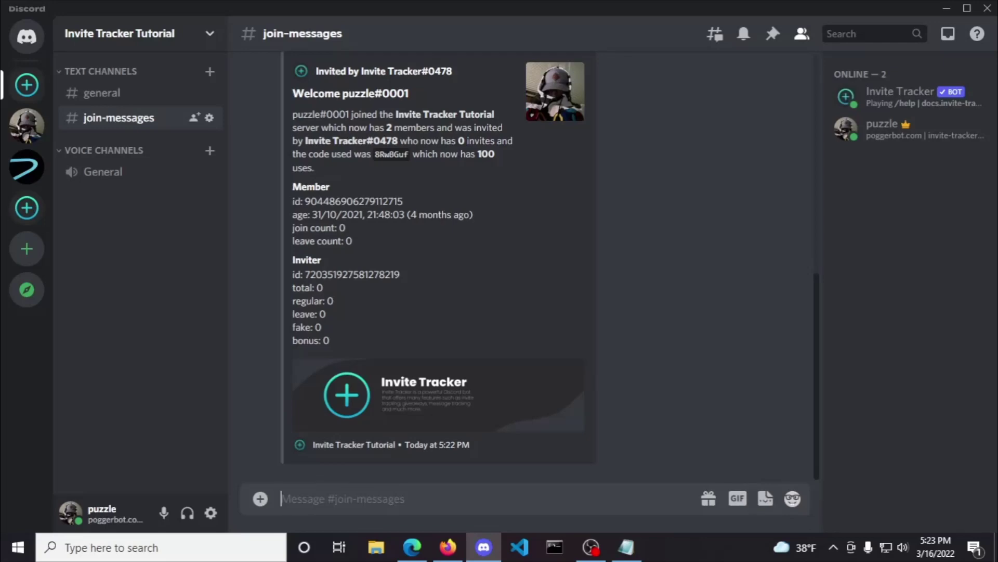
key("alt+Tab")
Step: Turn Embed off for the Normal message, consult the Variables docs, and keep Normal selected
left_click(913, 246)
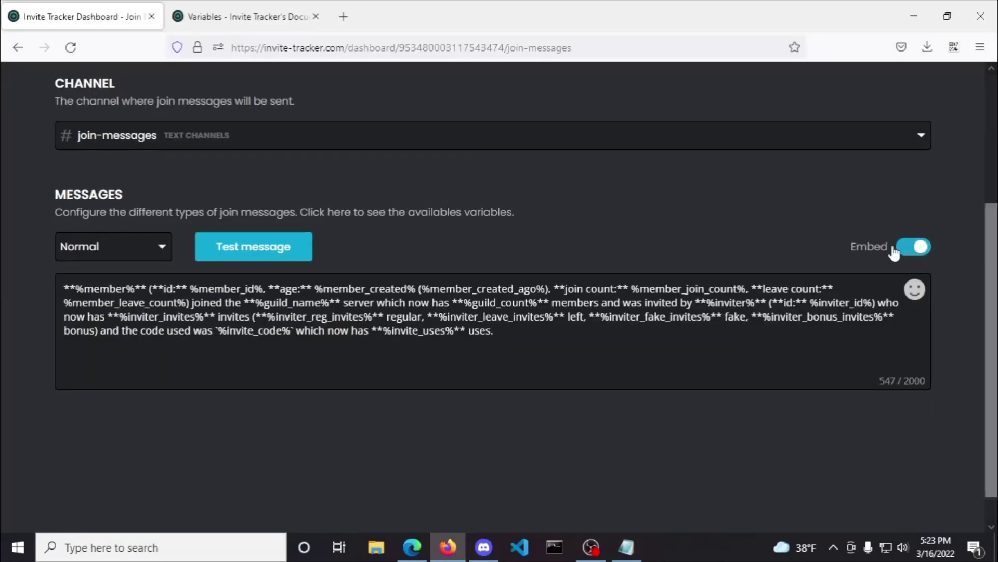
left_click(90, 246)
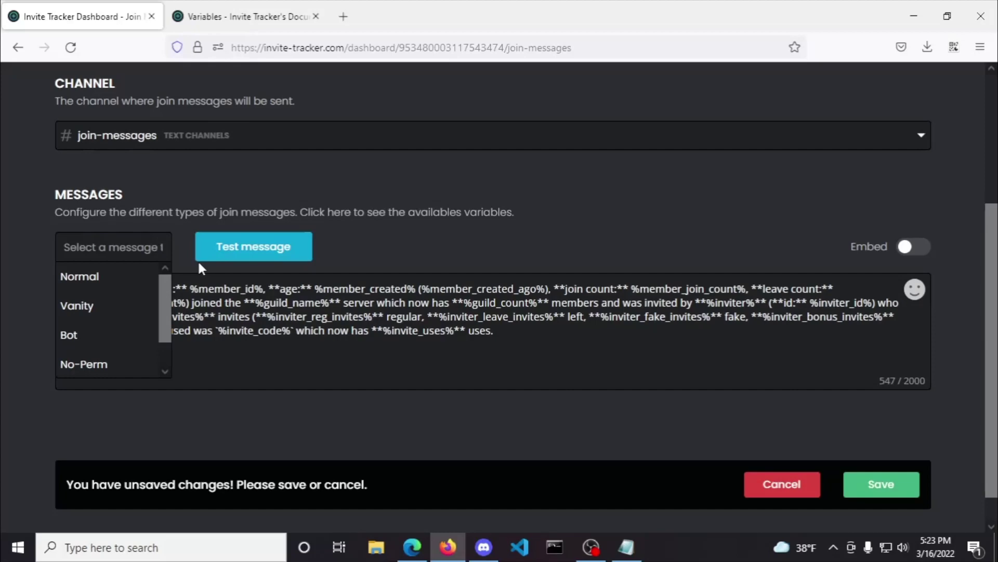
scroll(115, 364, "down", 1)
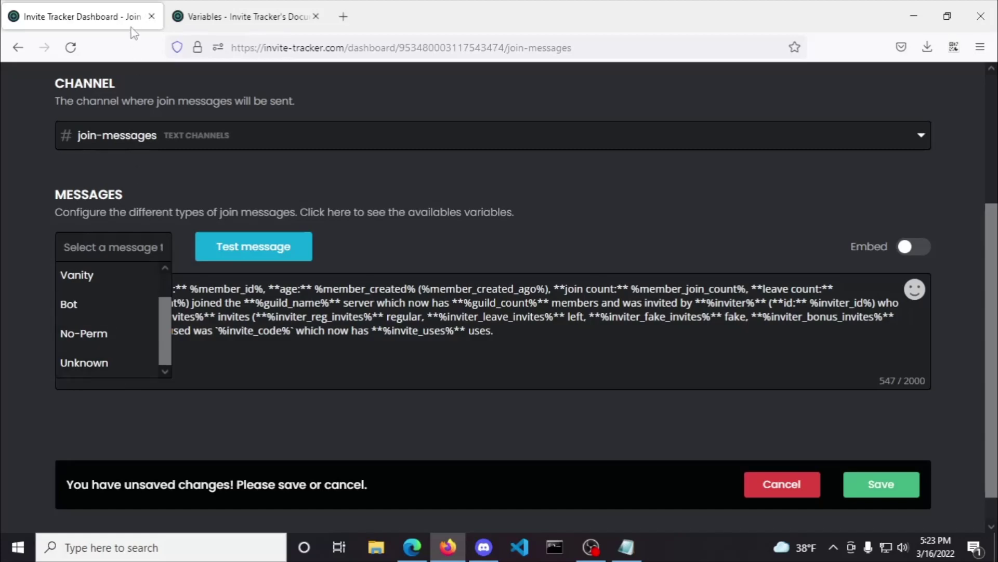
left_click(212, 7)
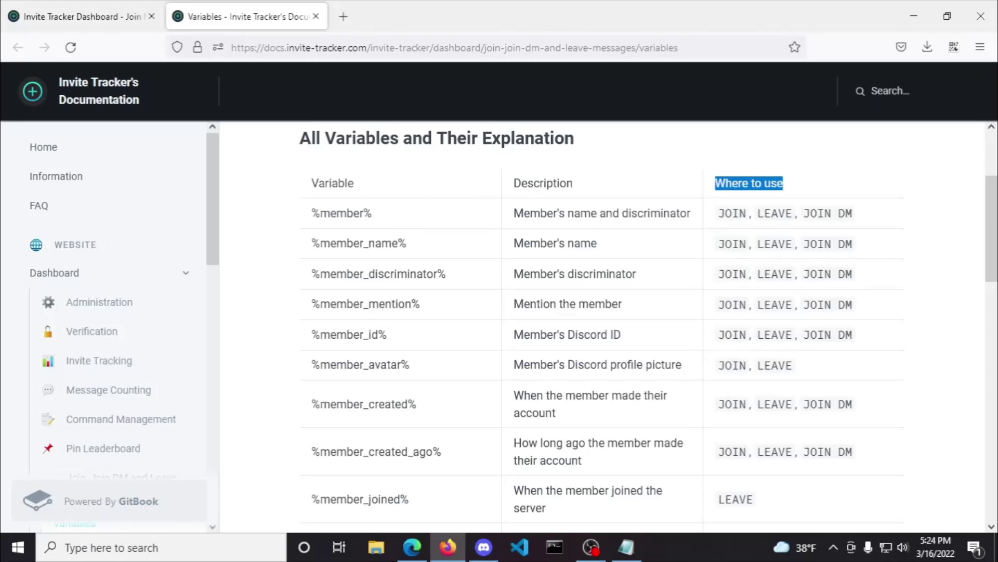
key("ctrl+Page_Up")
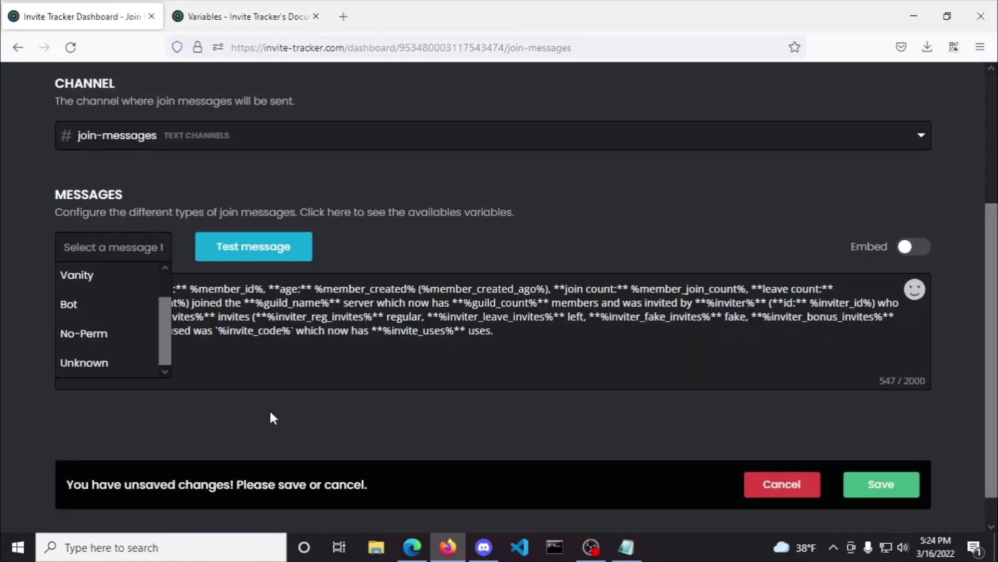
left_click(270, 412)
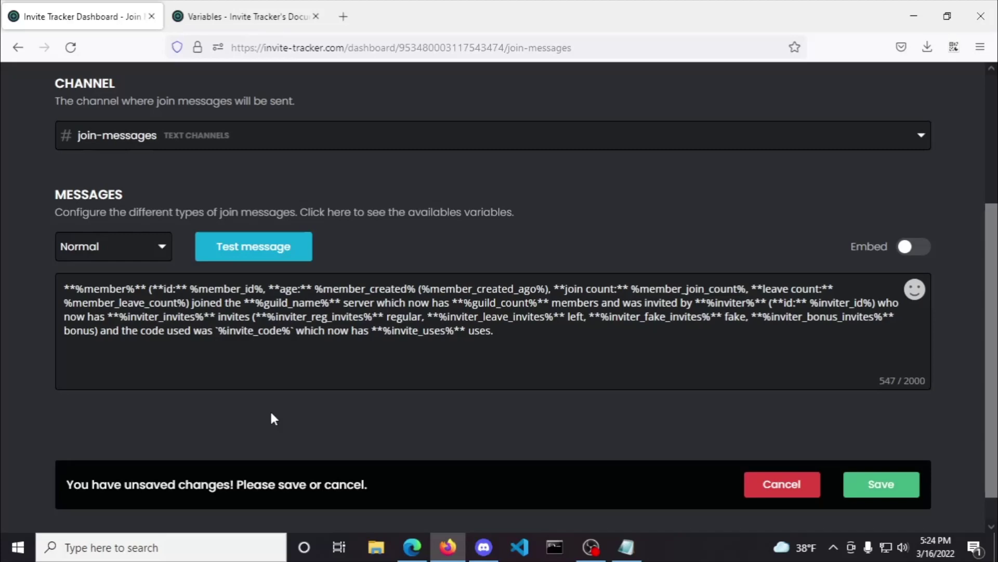
Step: View the Vanity, Bot and No-Perm join messages in turn, ending on Unknown
left_click(94, 247)
left_click(99, 308)
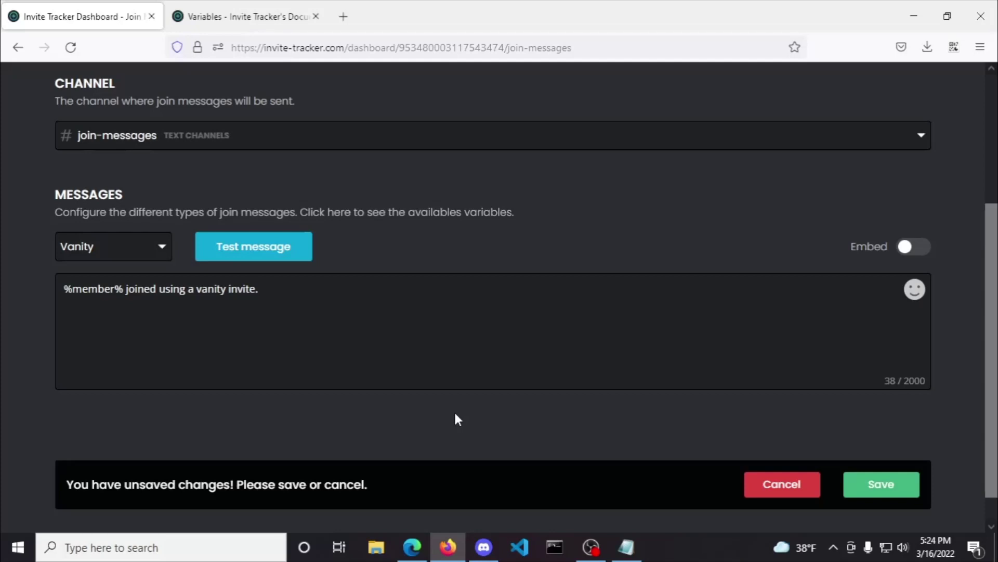
left_click(133, 252)
left_click(123, 334)
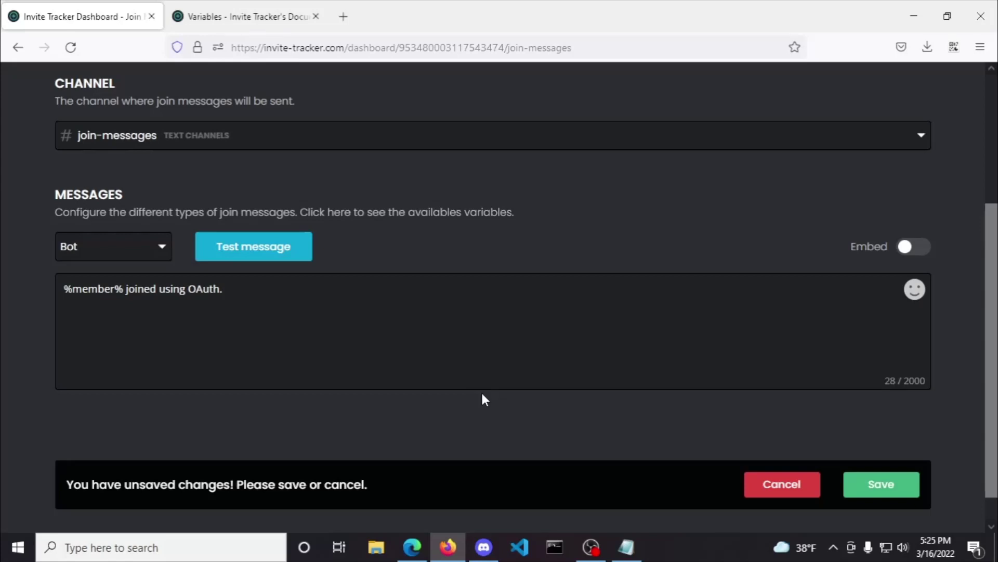
left_click(114, 249)
left_click(103, 373)
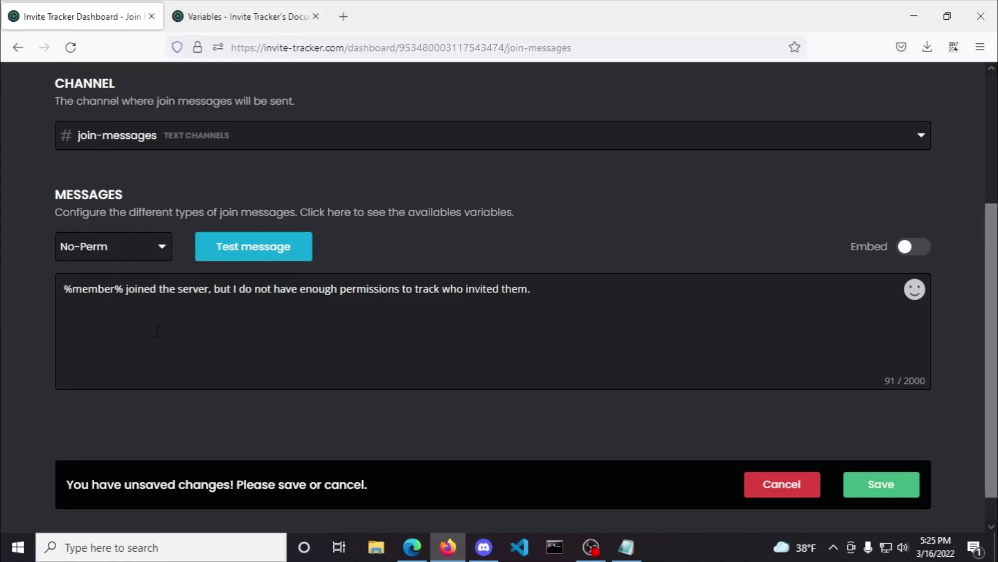
left_click(101, 250)
scroll(111, 368, "down", 1)
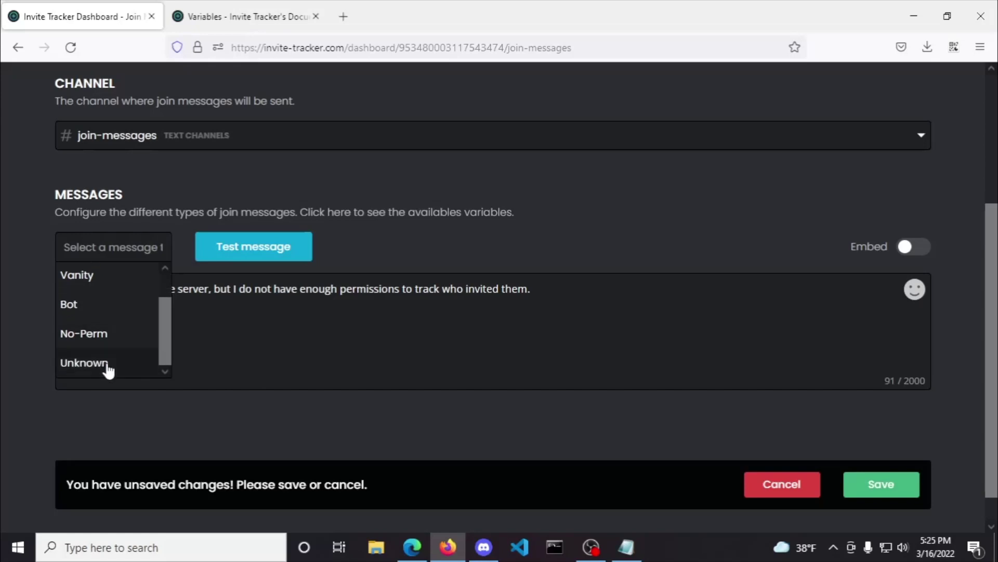
left_click(94, 363)
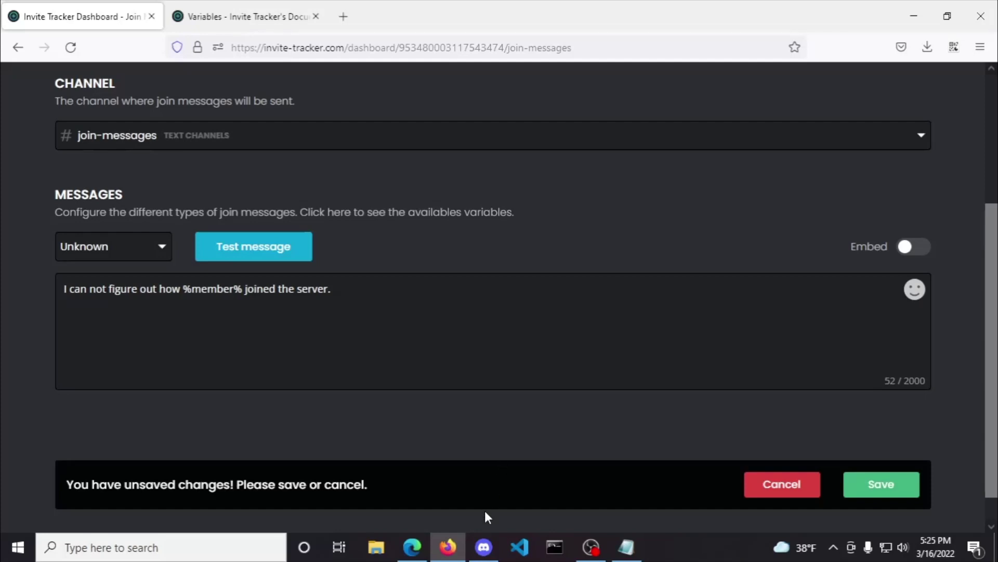
left_click(484, 547)
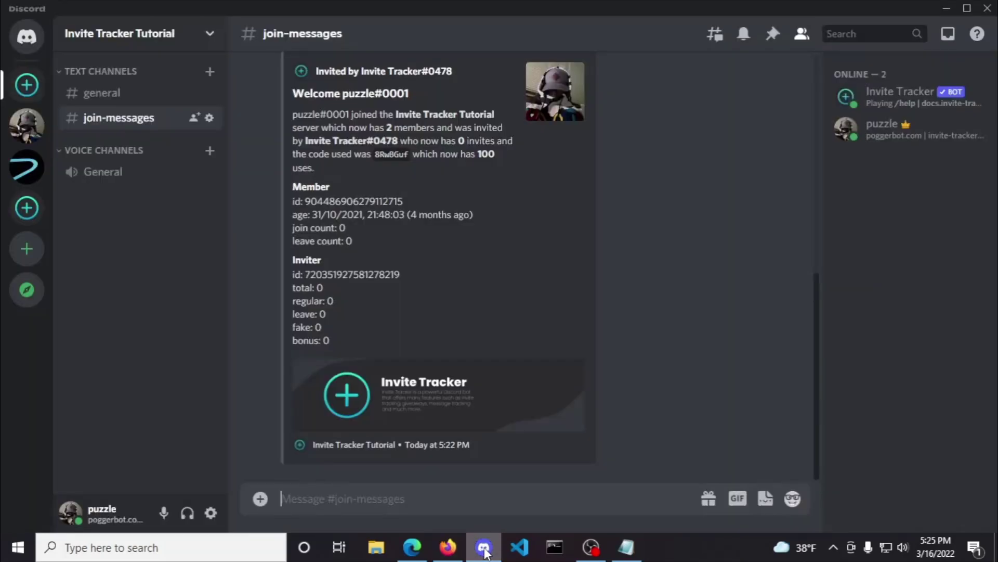
left_click(194, 118)
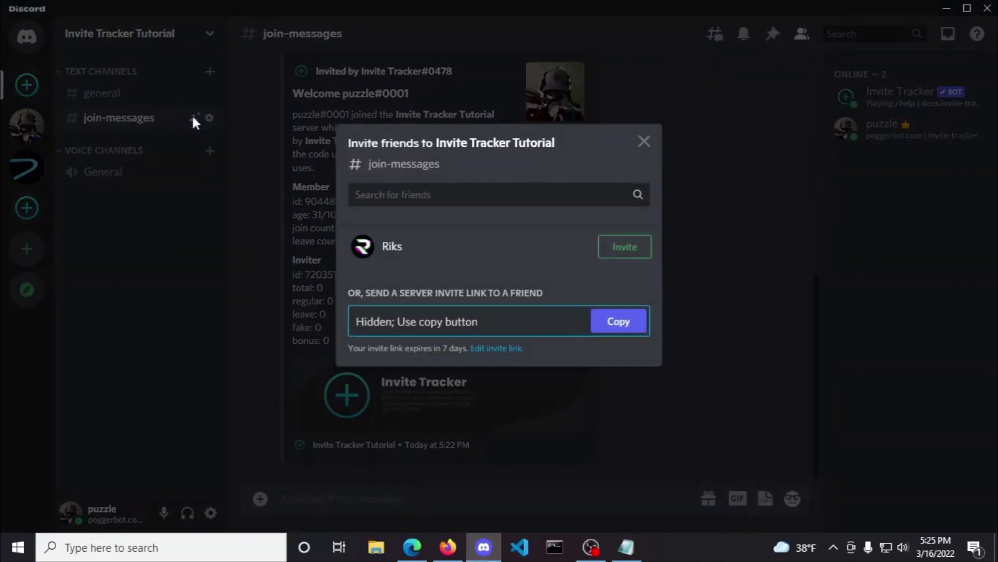
left_click(491, 347)
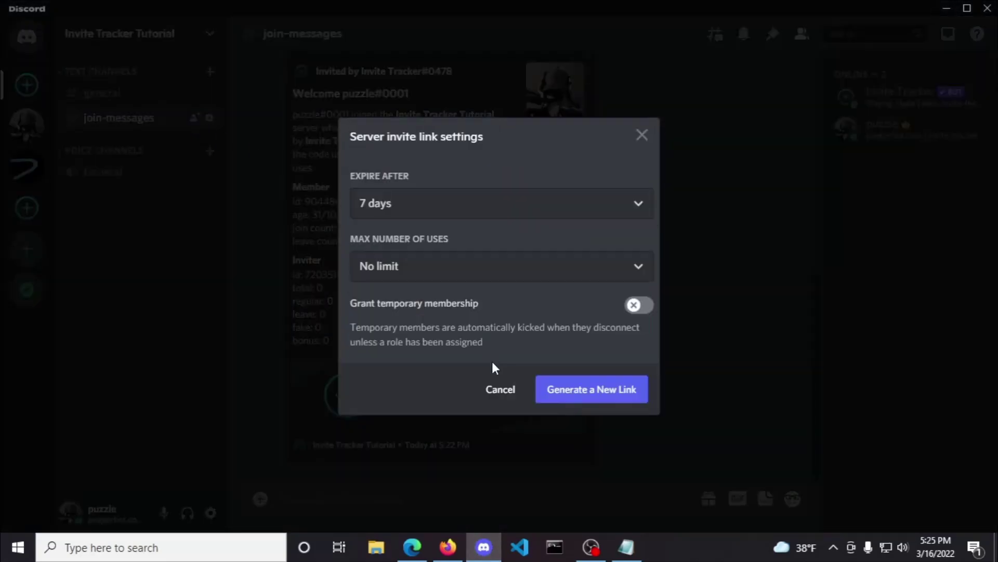
left_click(452, 278)
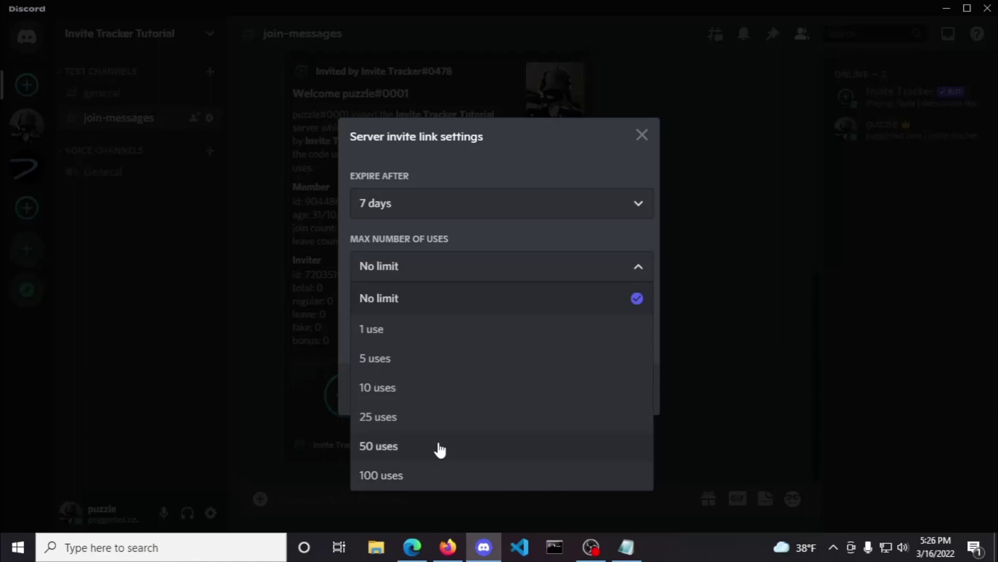
left_click(436, 219)
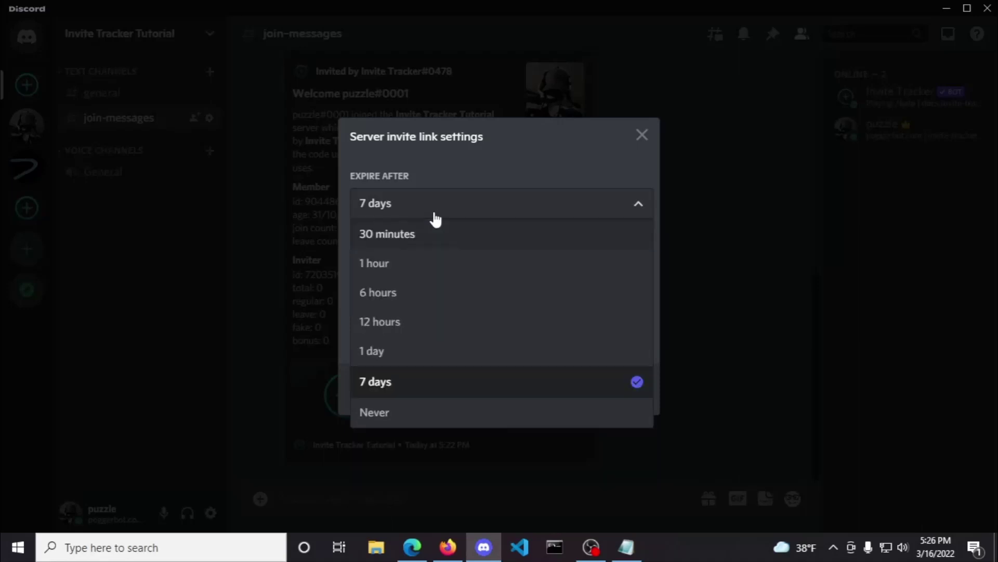
left_click(453, 166)
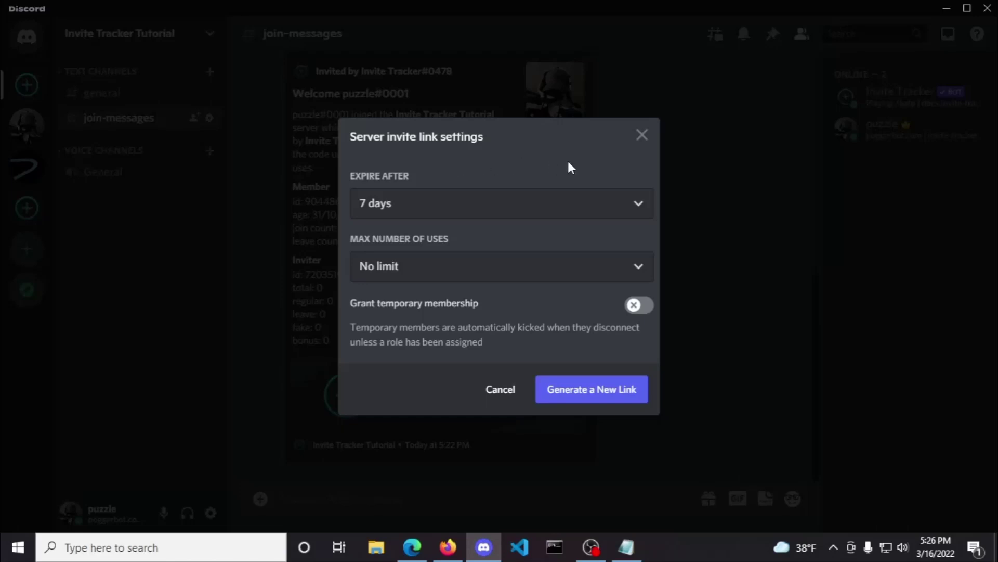
left_click(642, 134)
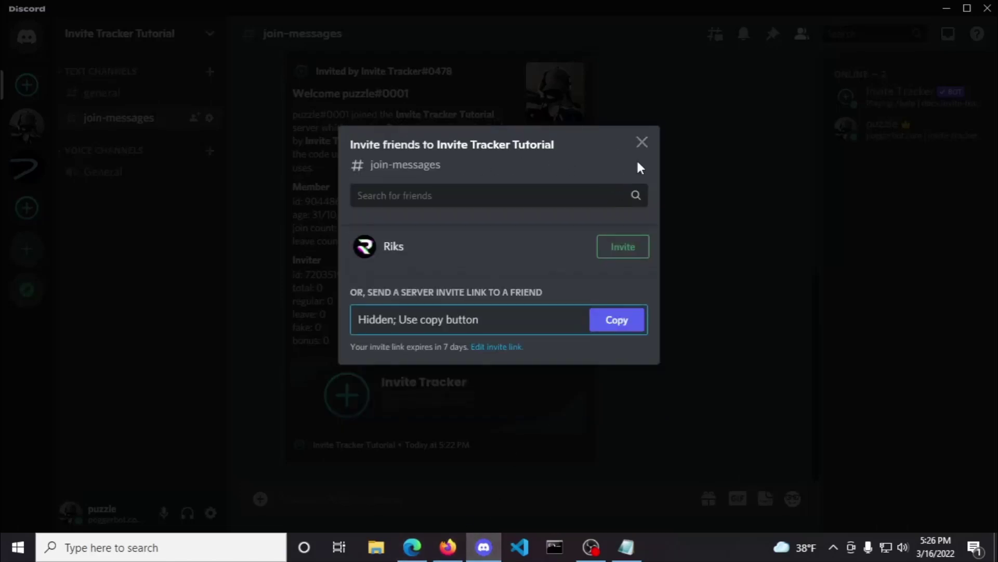
left_click(643, 142)
left_click(448, 546)
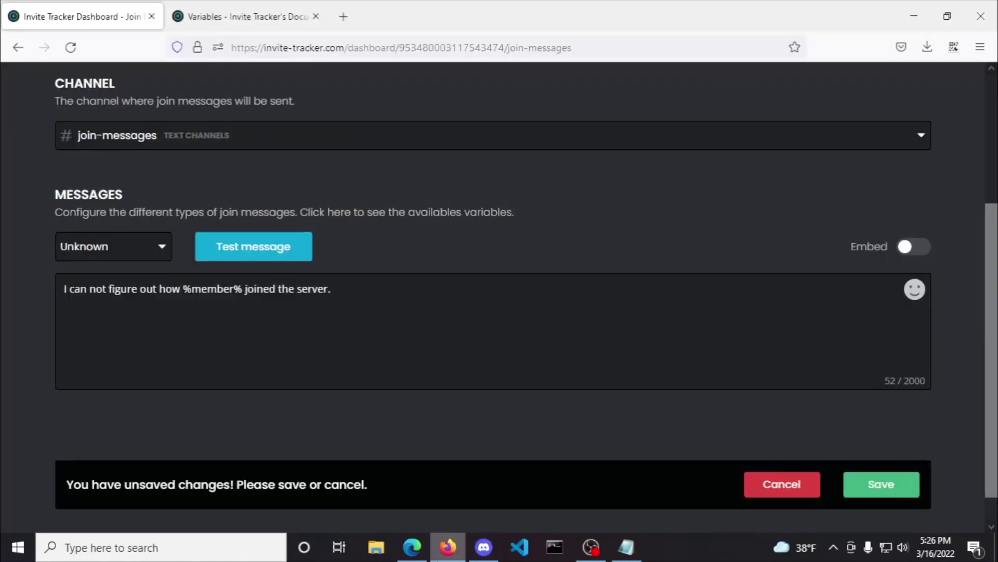